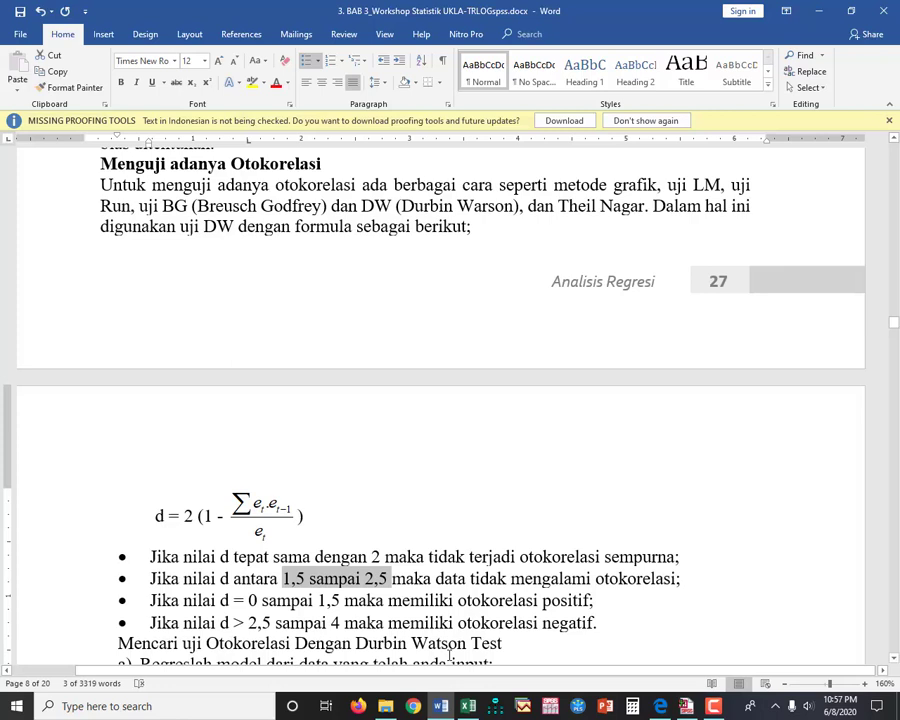
# Read the Durbin-Watson decision rules and the Durbin-Watson test procedure in the regression chapter.
pyautogui.scroll(-1, 416, 652)
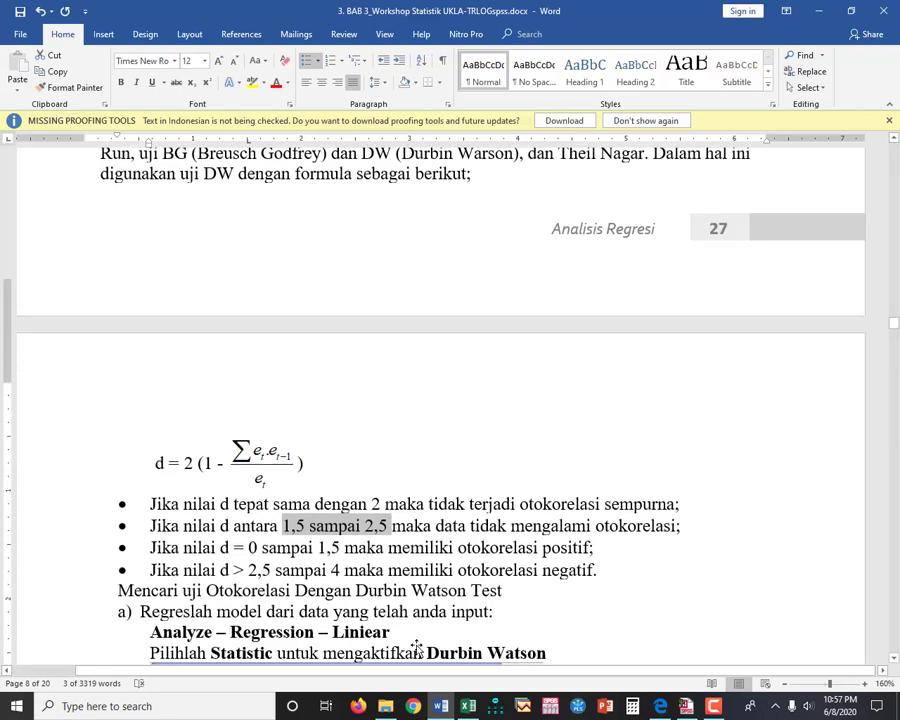
pyautogui.scroll(-1, 416, 652)
pyautogui.scroll(-1, 413, 648)
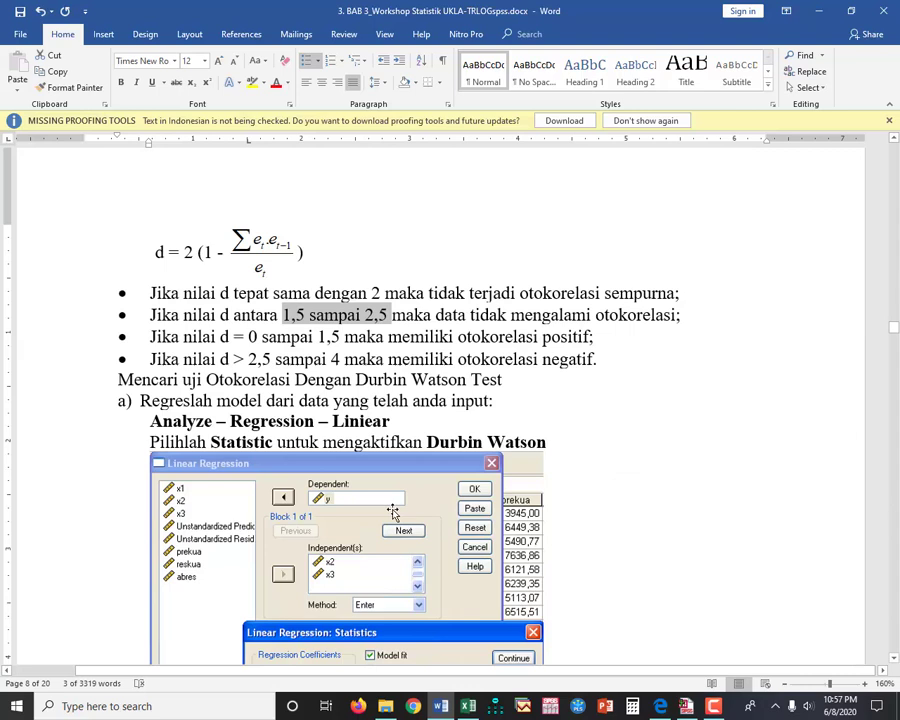
pyautogui.click(399, 404)
pyautogui.scroll(1, 397, 408)
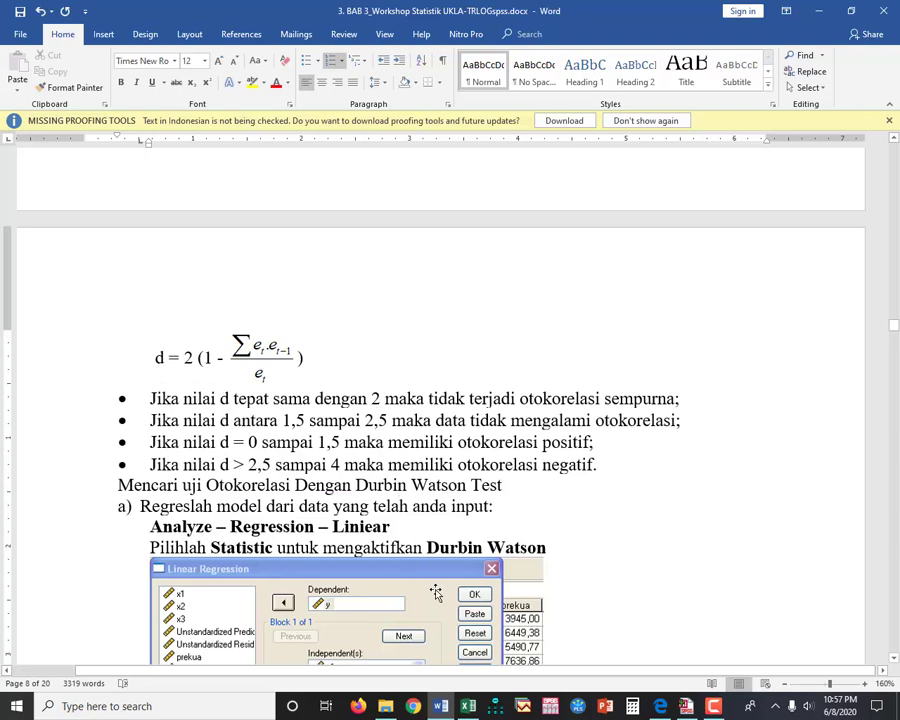
# Switch to the Durbin-Watson illustration workbook in Excel and enter 1,5 in cell I20 and 2,5 in cell K20.
pyautogui.click(468, 706)
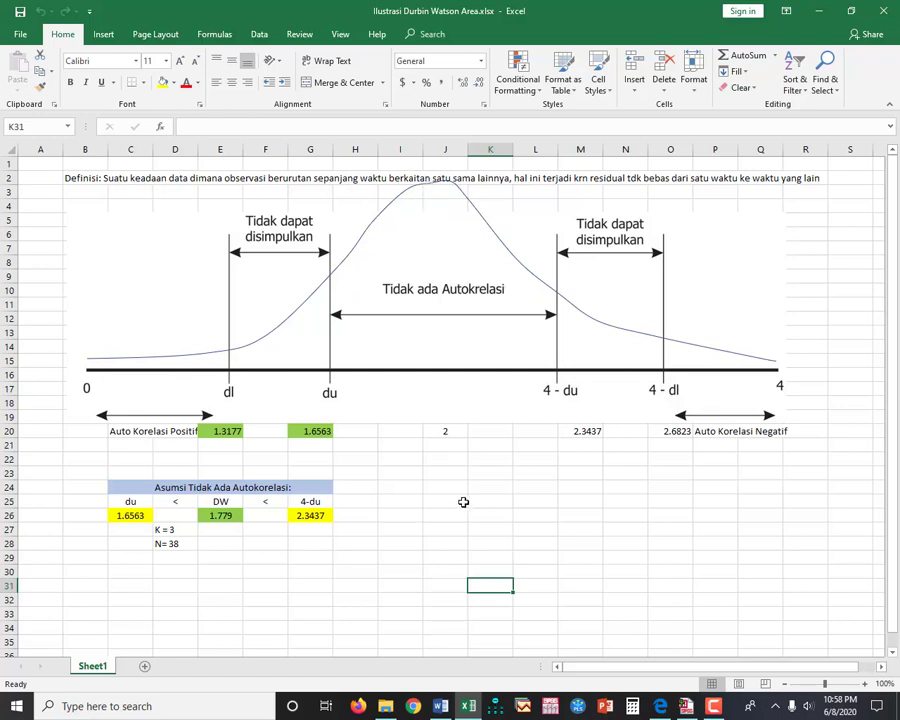
pyautogui.click(448, 431)
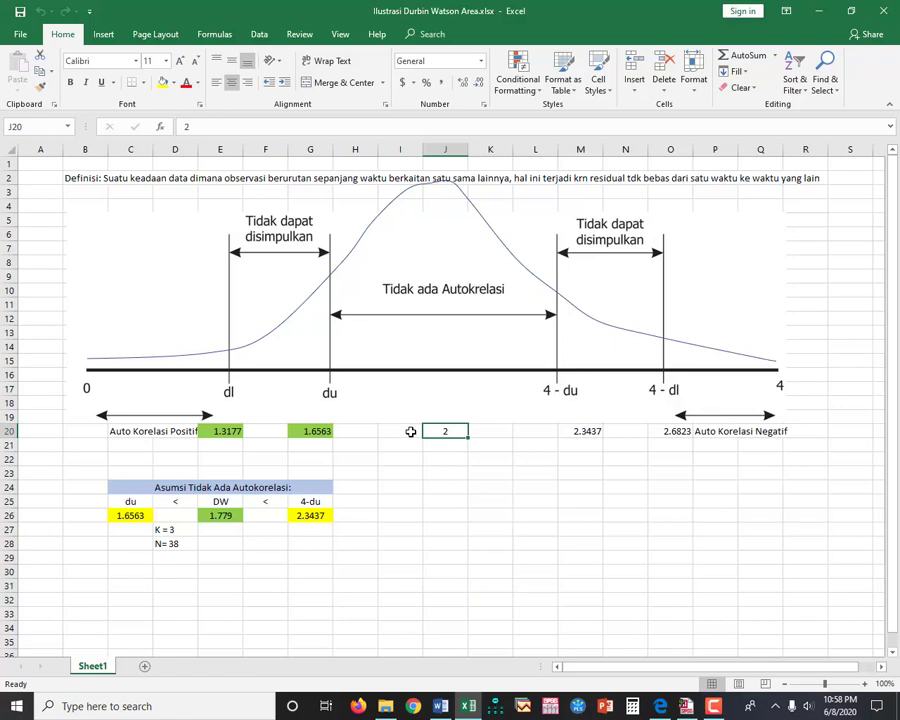
pyautogui.click(403, 429)
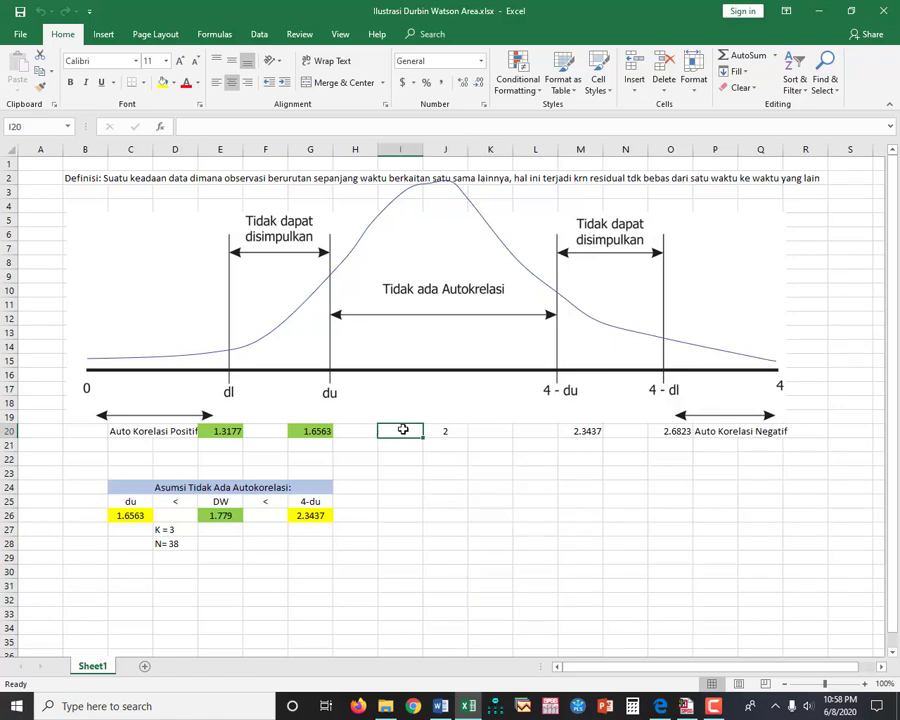
pyautogui.write('1,3')
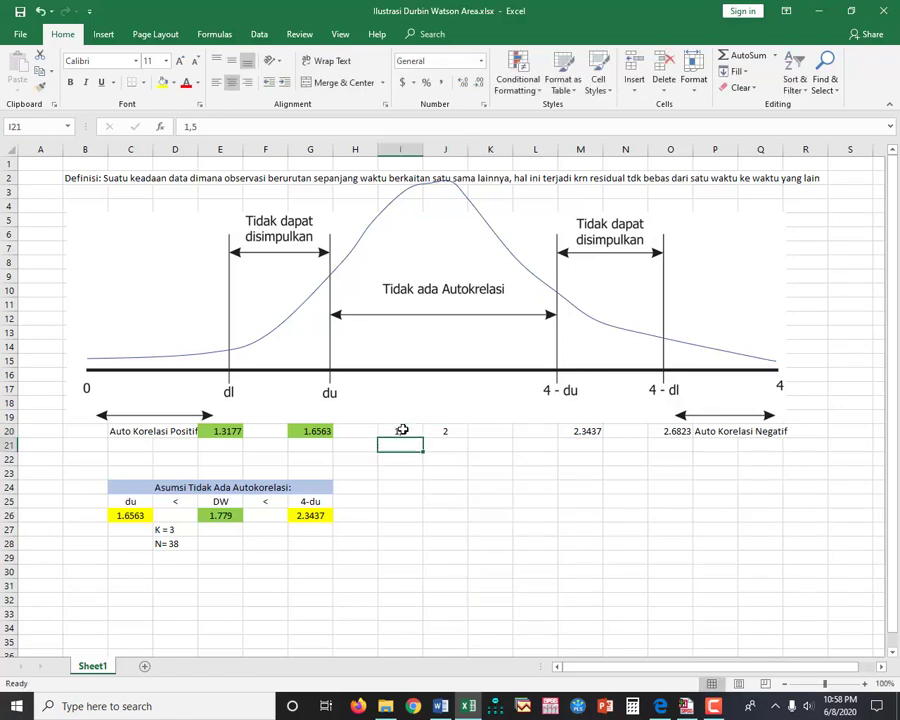
pyautogui.press('Tab')
pyautogui.press('Tab')
pyautogui.write('2,5')
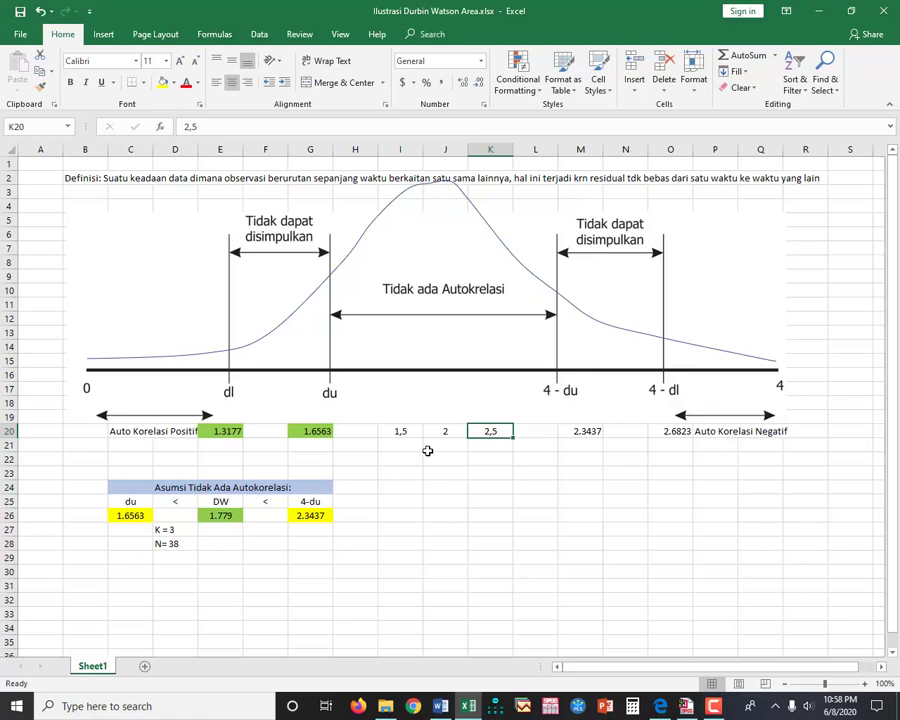
# Examine the limits in row 20 and the du, DW and 4-du values in the autocorrelation assumption table.
pyautogui.moveTo(402, 430); pyautogui.dragTo(489, 436)
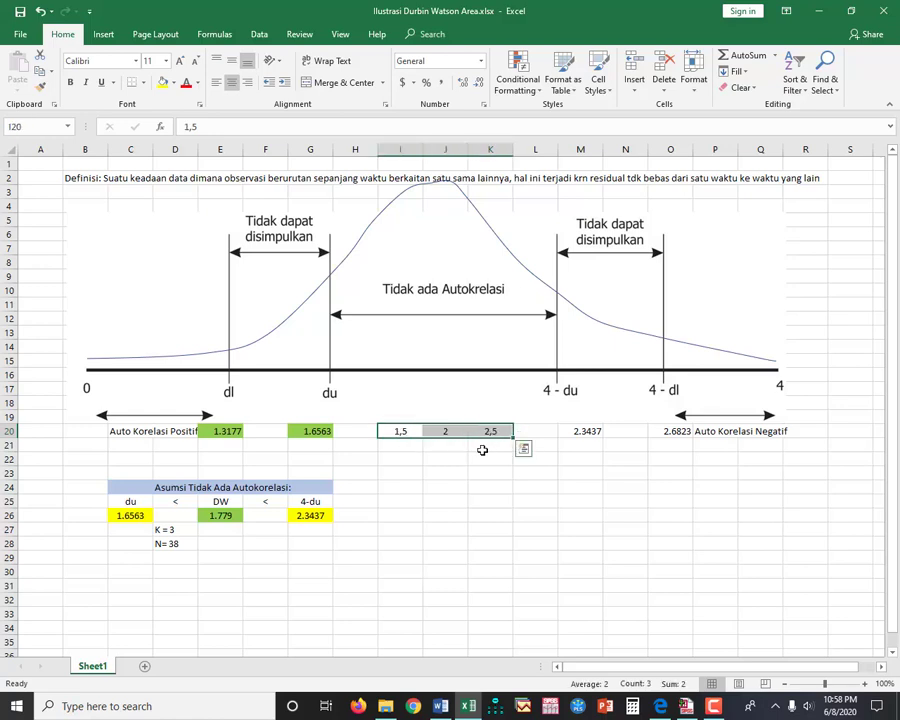
pyautogui.click(454, 466)
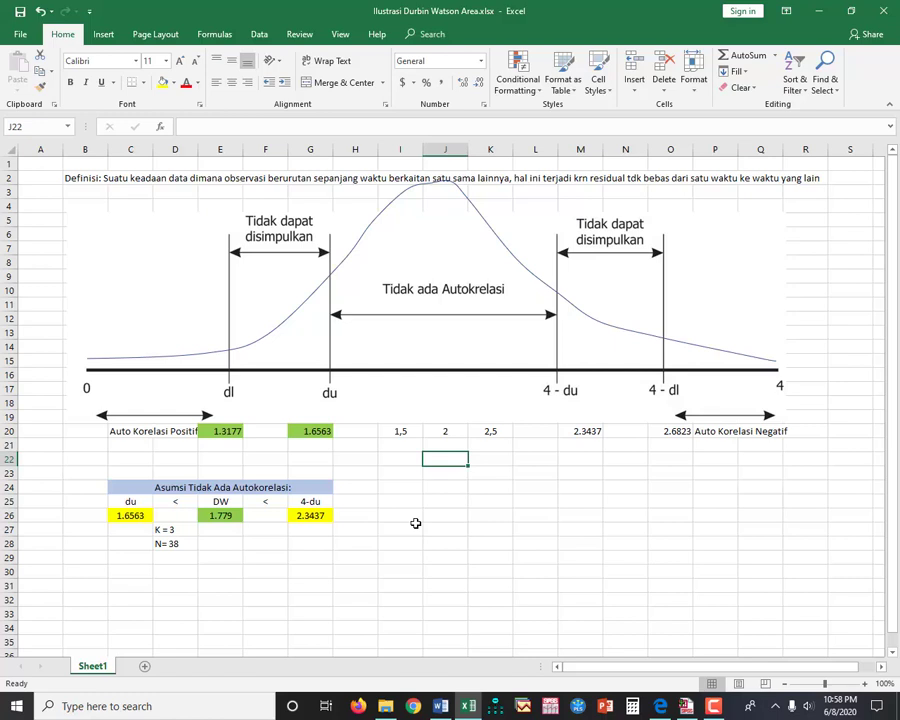
pyautogui.click(230, 517)
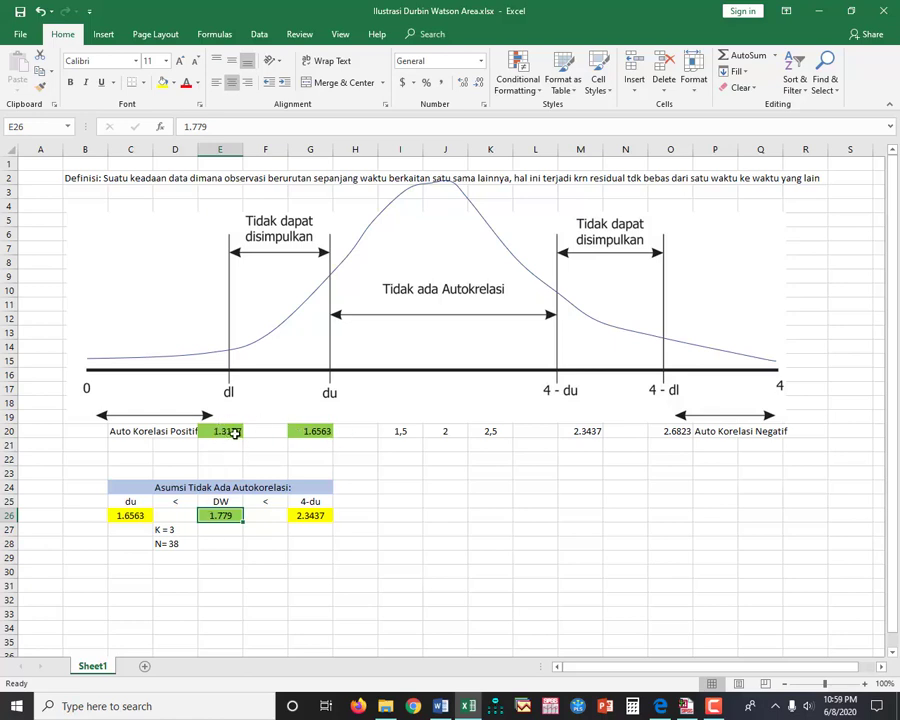
pyautogui.click(136, 515)
pyautogui.click(304, 516)
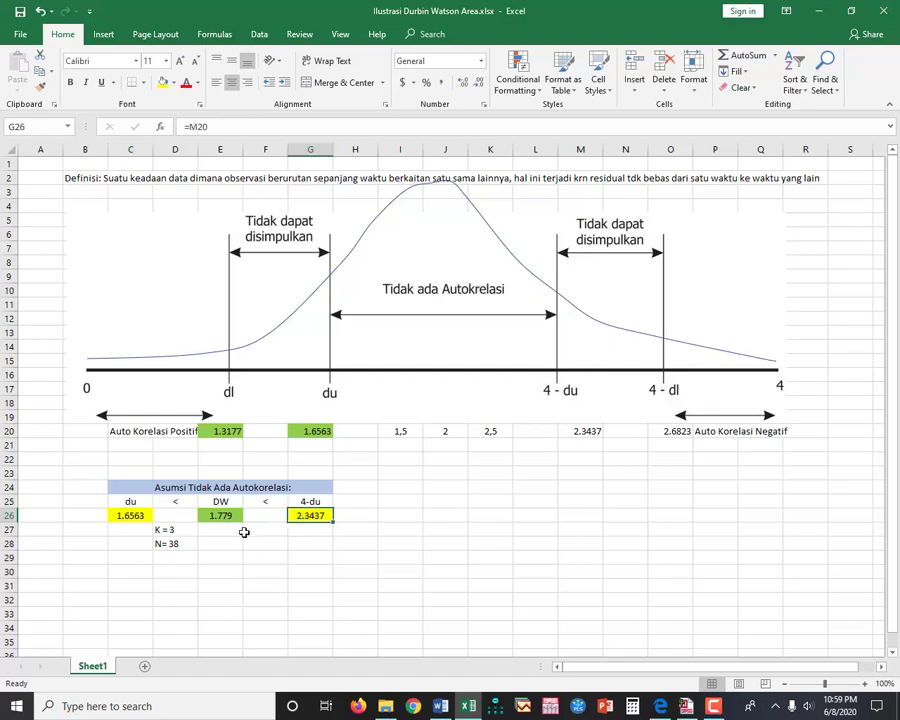
pyautogui.click(226, 515)
pyautogui.click(225, 431)
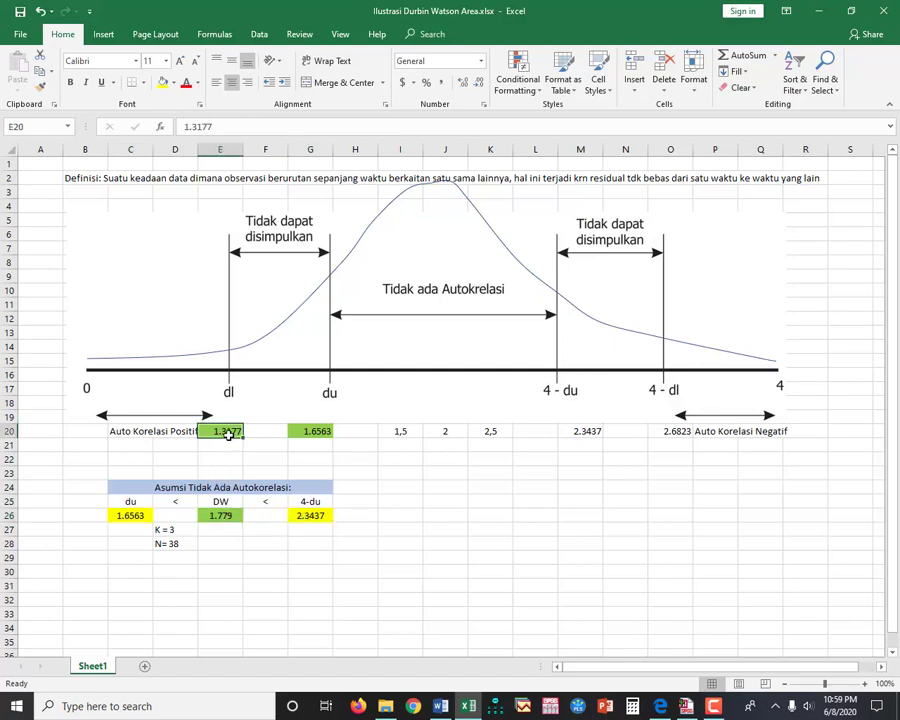
pyautogui.click(310, 433)
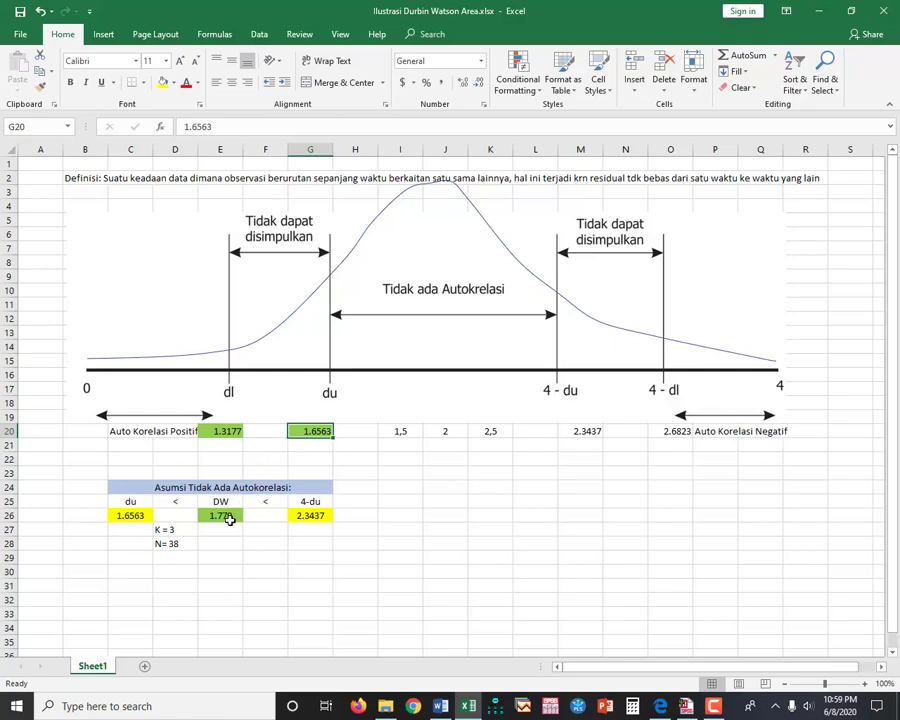
# Switch to the SPSS data set and start a linear regression with x1, x2 and x3 as independent variables.
pyautogui.click(687, 710)
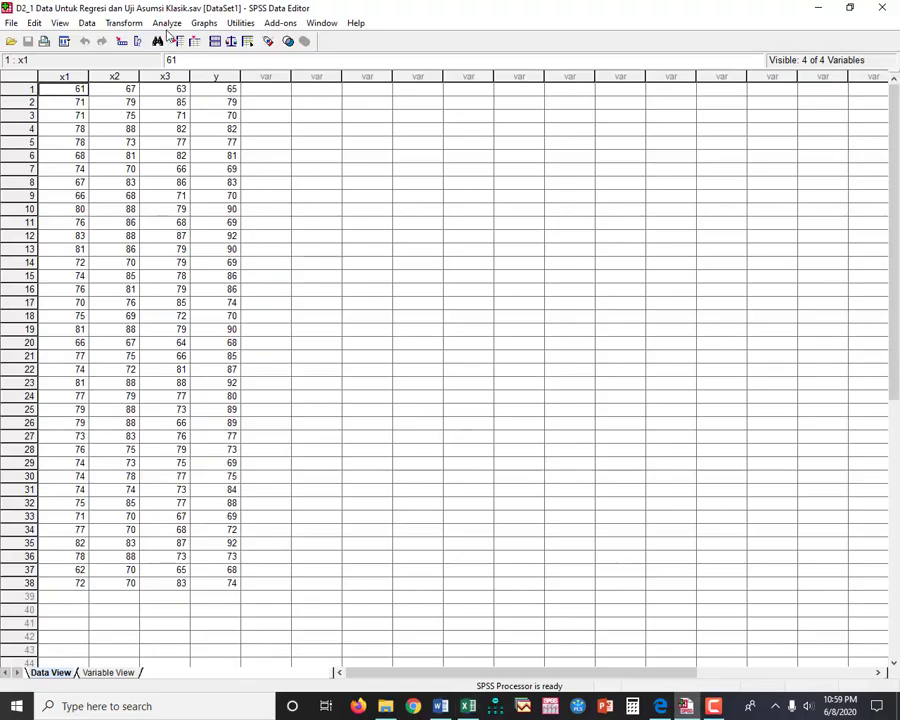
pyautogui.click(167, 23)
pyautogui.moveTo(232, 162)
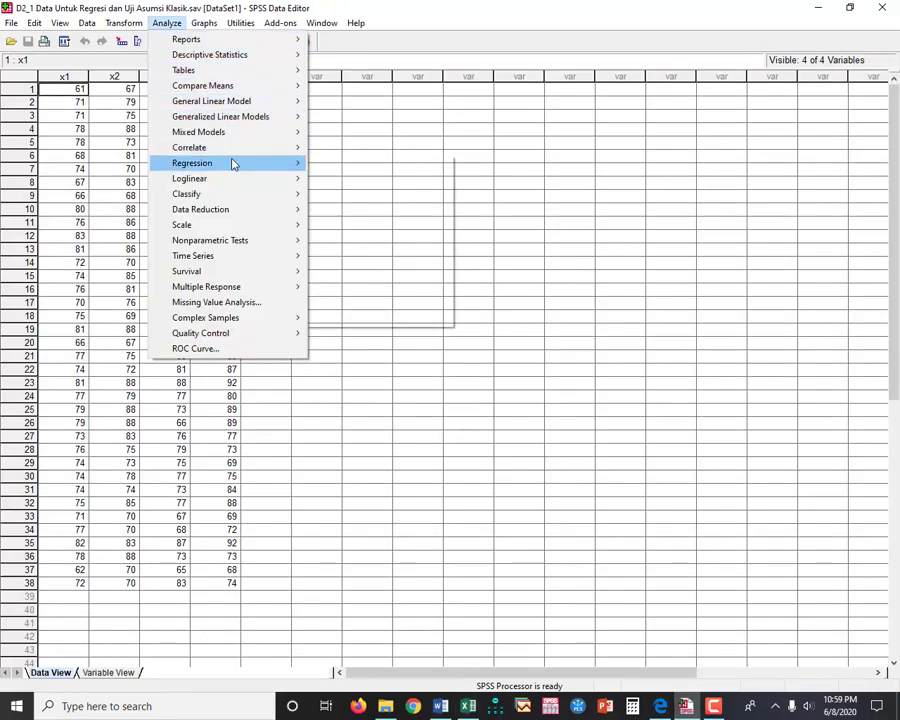
pyautogui.click(333, 166)
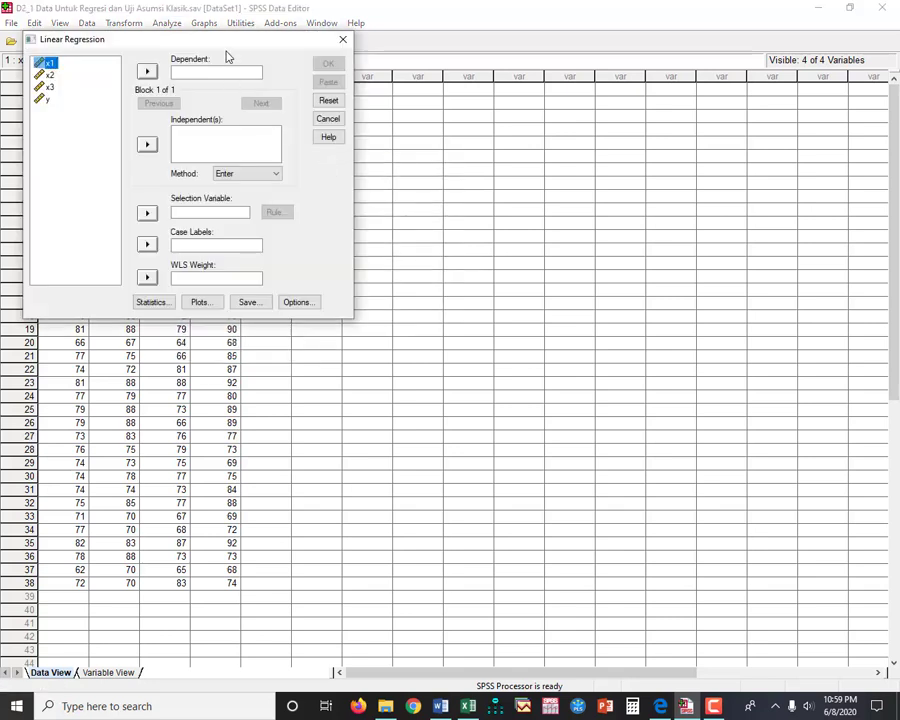
pyautogui.moveTo(232, 48); pyautogui.dragTo(498, 100)
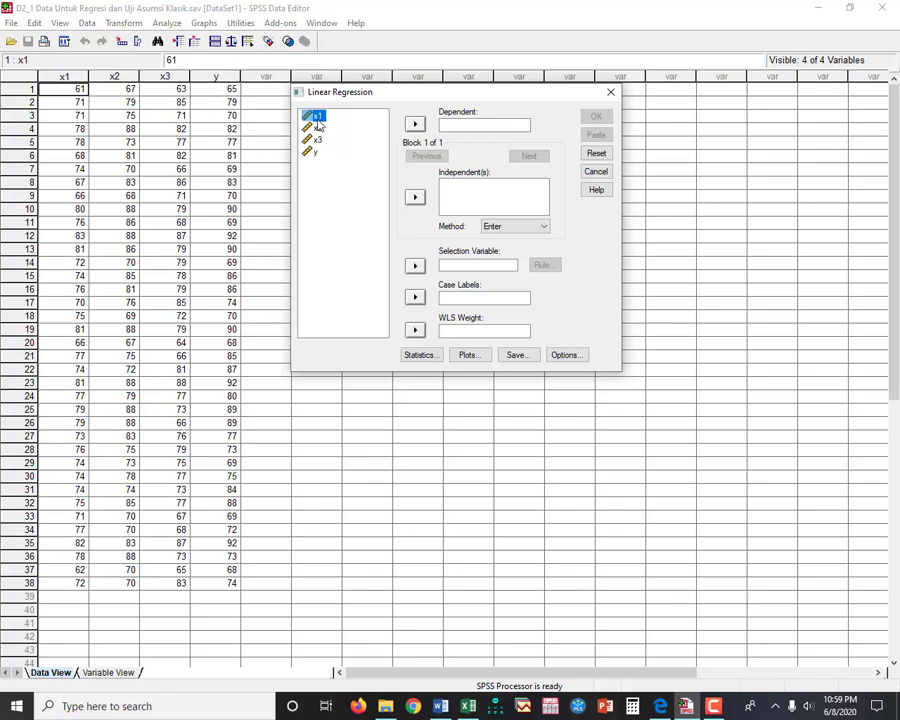
pyautogui.moveTo(318, 128); pyautogui.dragTo(318, 140)
pyautogui.click(414, 197)
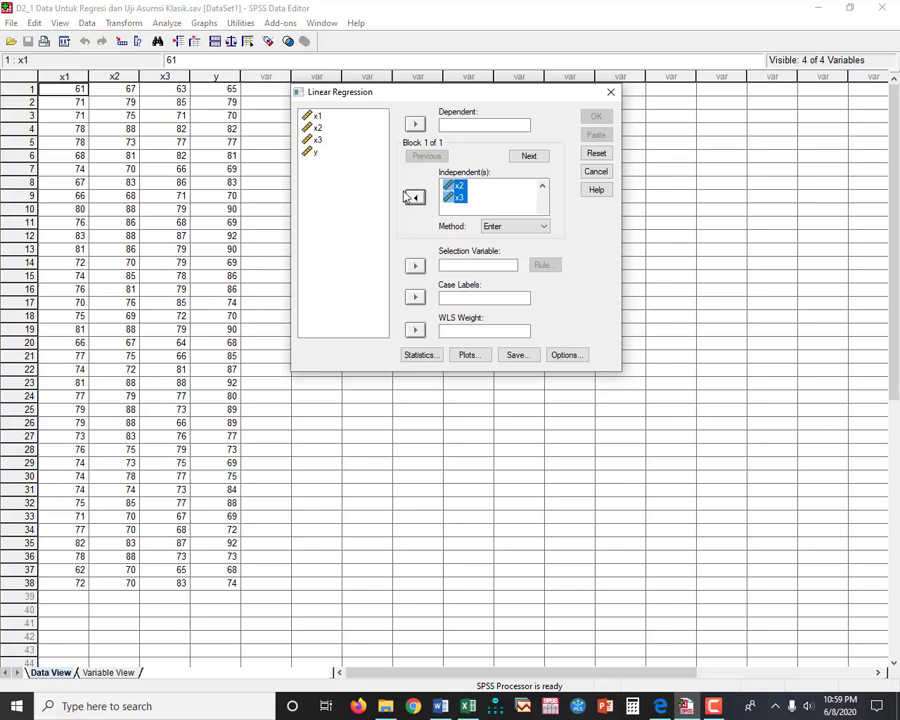
# Assign y as the dependent variable and run the regression.
pyautogui.click(313, 152)
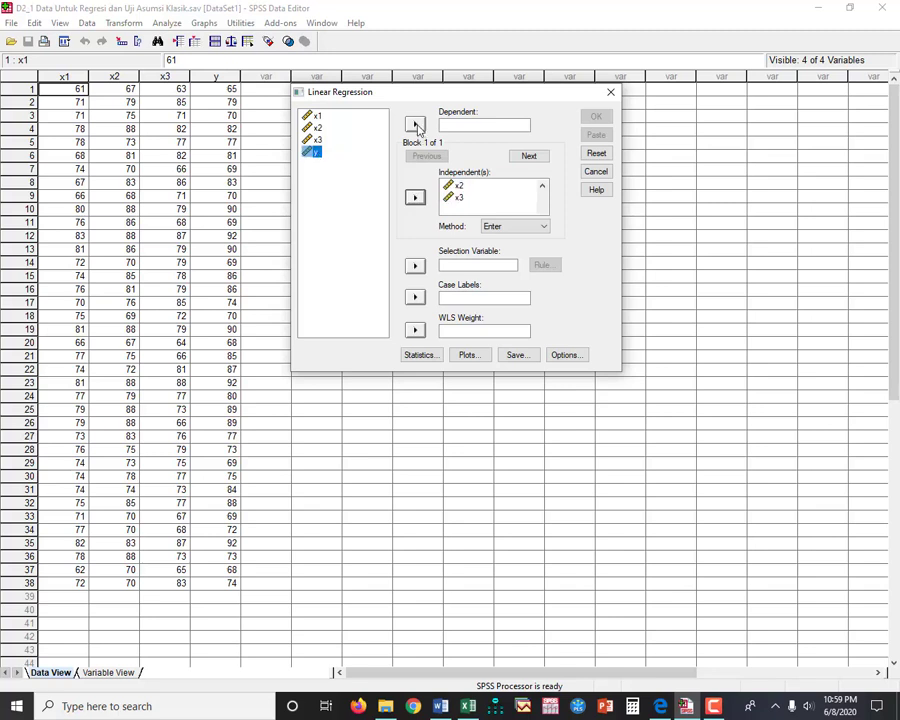
pyautogui.click(416, 126)
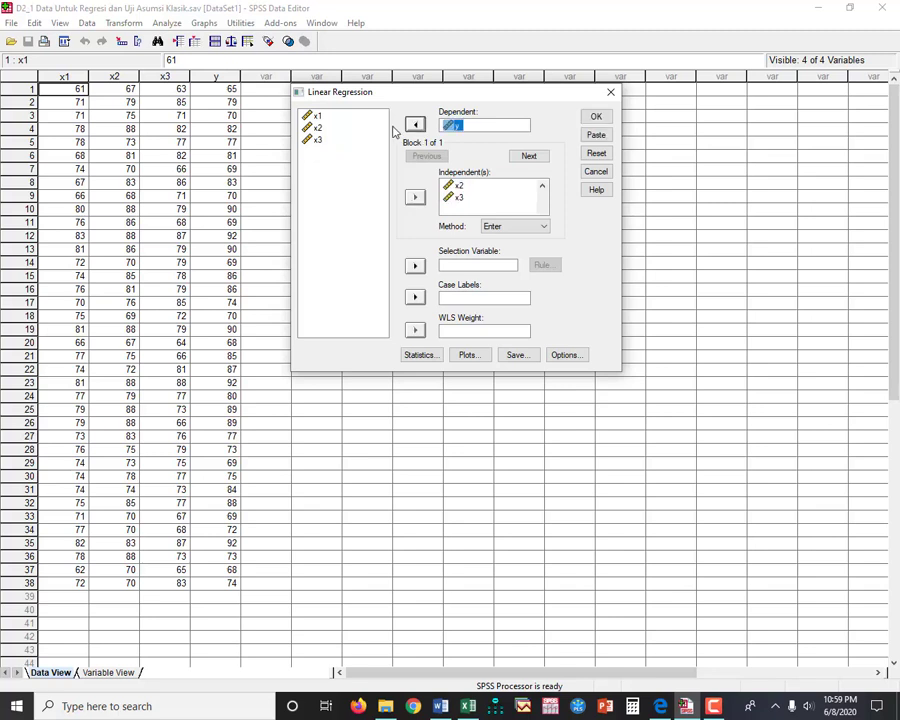
pyautogui.click(596, 118)
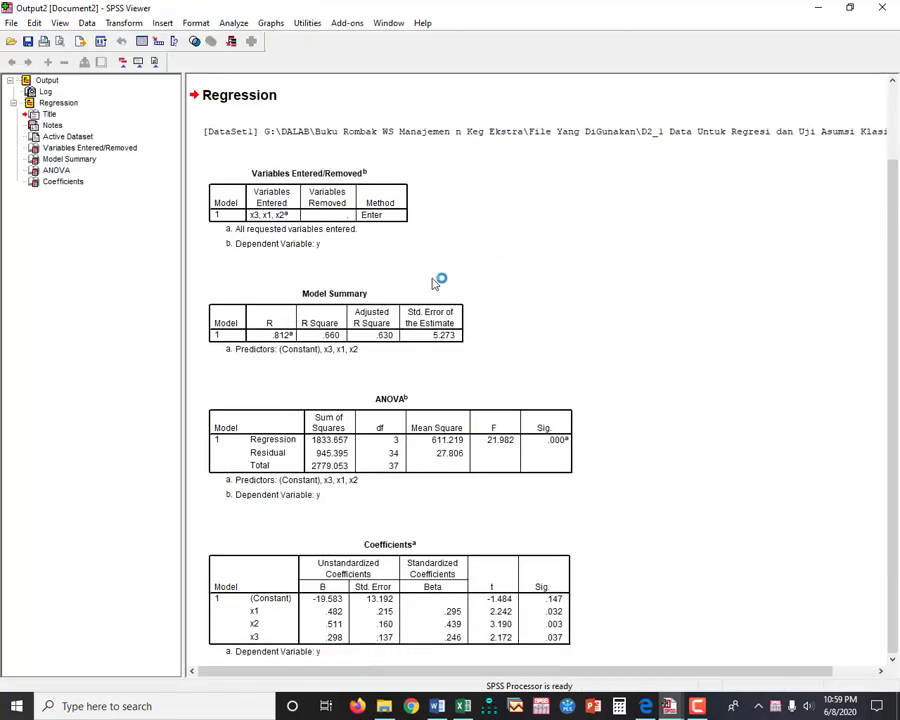
# Run the same linear regression again with the Durbin-Watson residual statistic included.
pyautogui.click(234, 23)
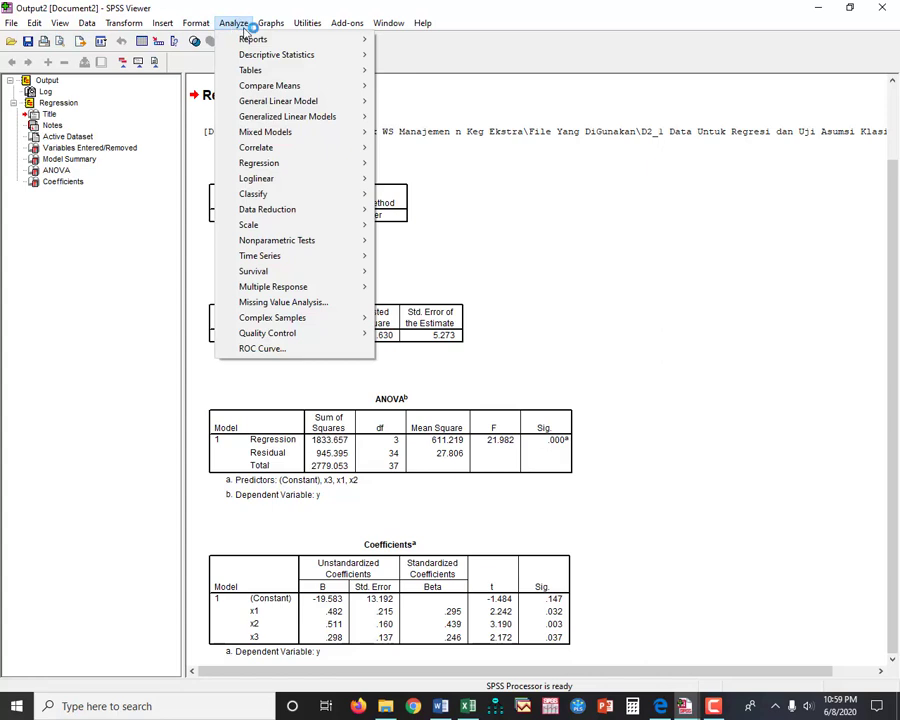
pyautogui.moveTo(307, 163)
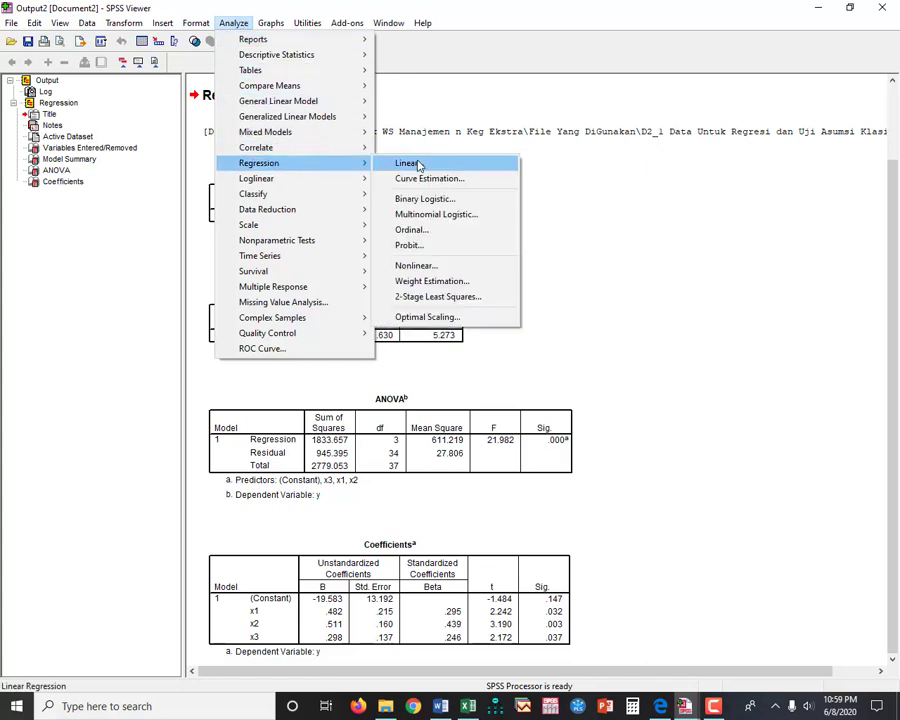
pyautogui.click(416, 110)
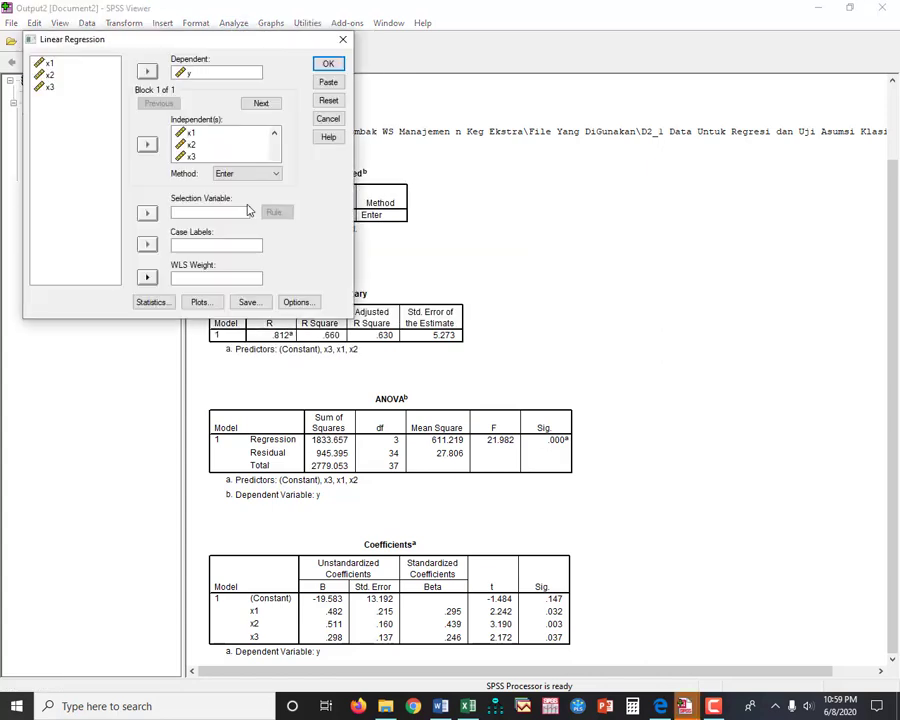
pyautogui.click(160, 302)
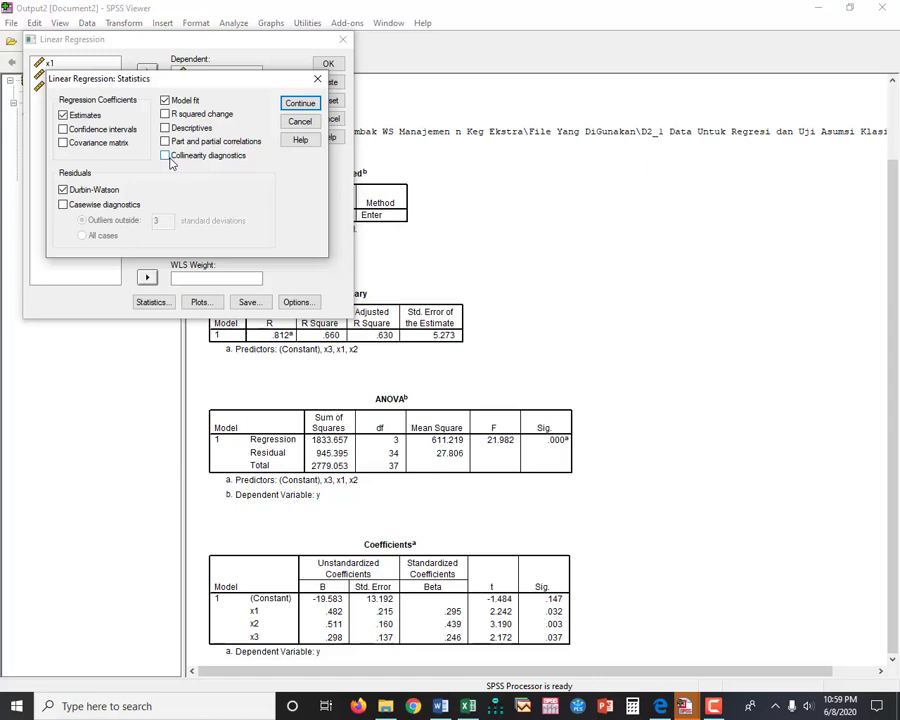
pyautogui.click(299, 103)
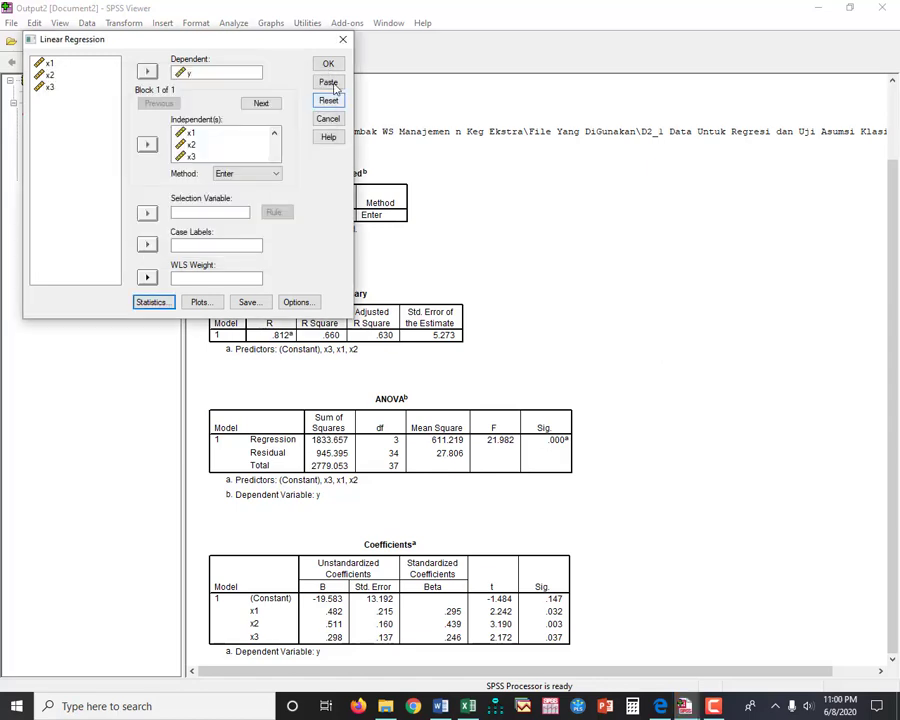
pyautogui.click(336, 68)
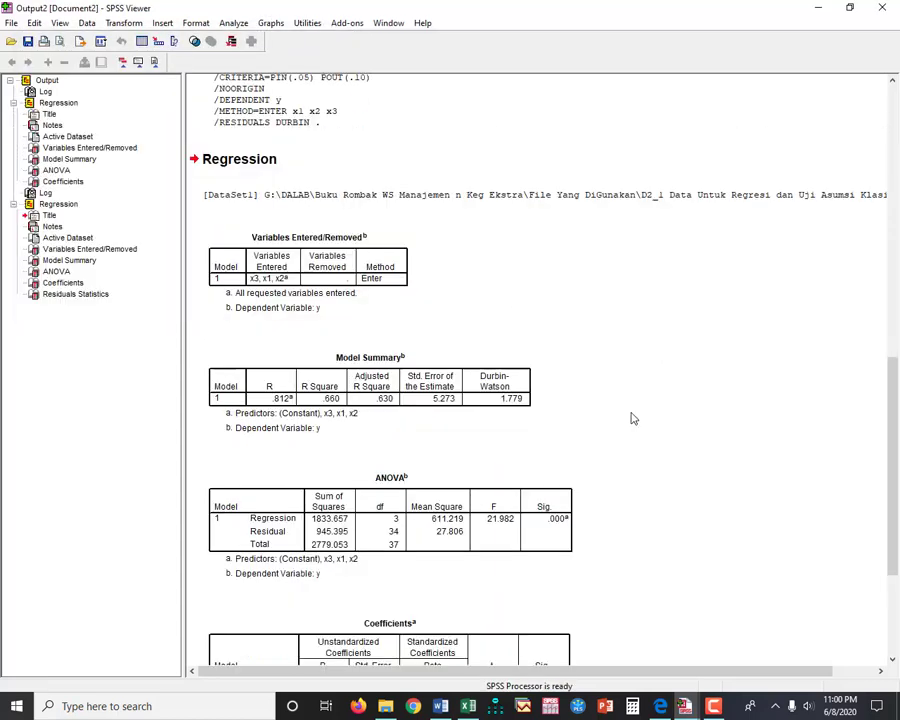
# Inspect the Durbin-Watson value in the new Model Summary table.
pyautogui.click(506, 401)
pyautogui.doubleClick(510, 400)
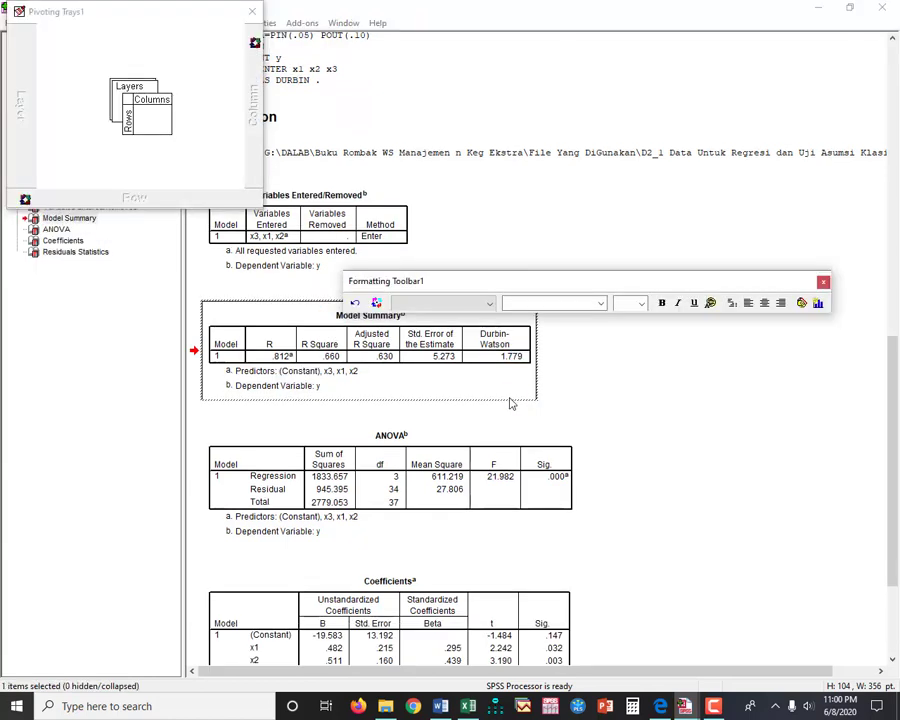
pyautogui.click(506, 358)
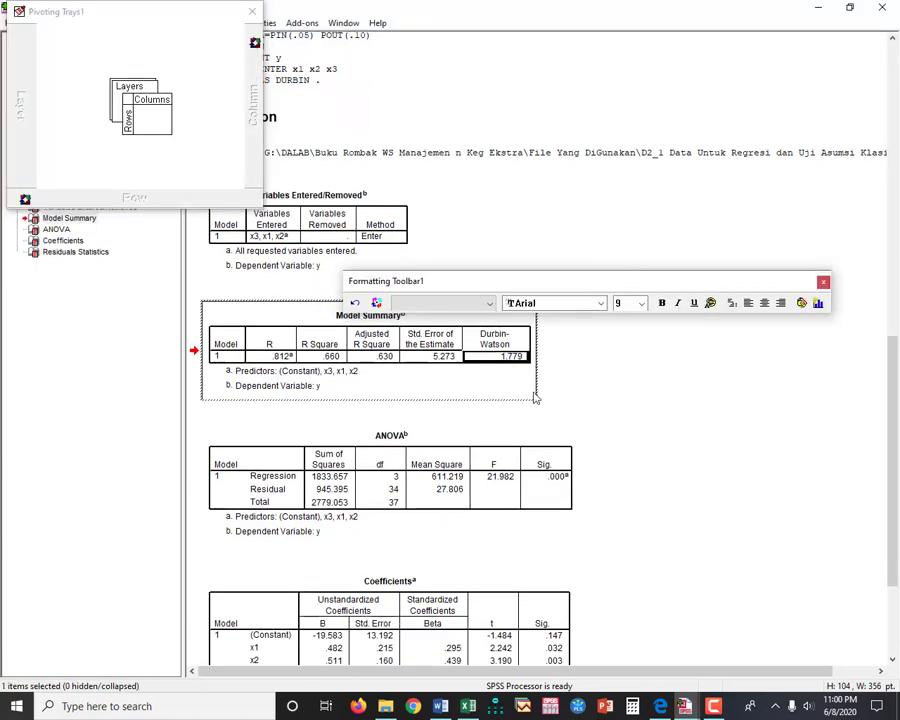
pyautogui.click(600, 367)
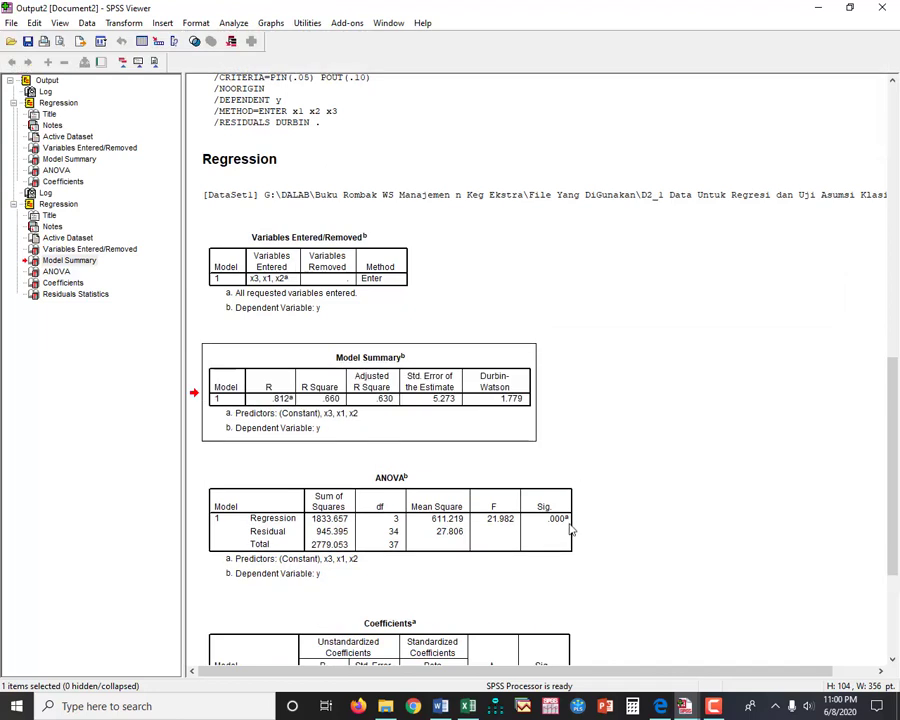
# Check the DW and K entries in the Excel assumption table, and switch back to the SPSS data set.
pyautogui.click(467, 706)
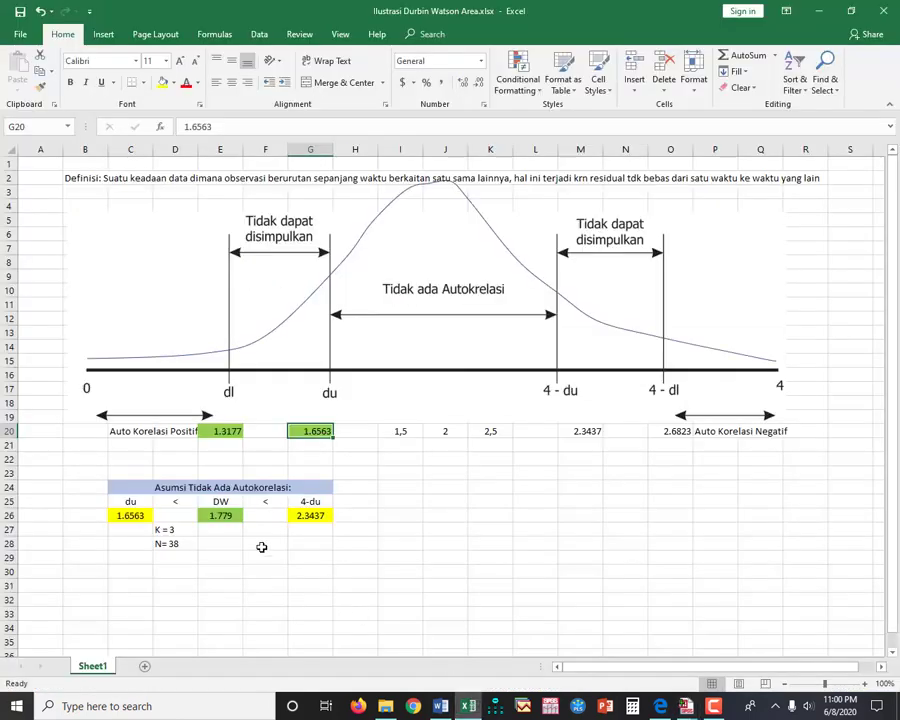
pyautogui.click(221, 515)
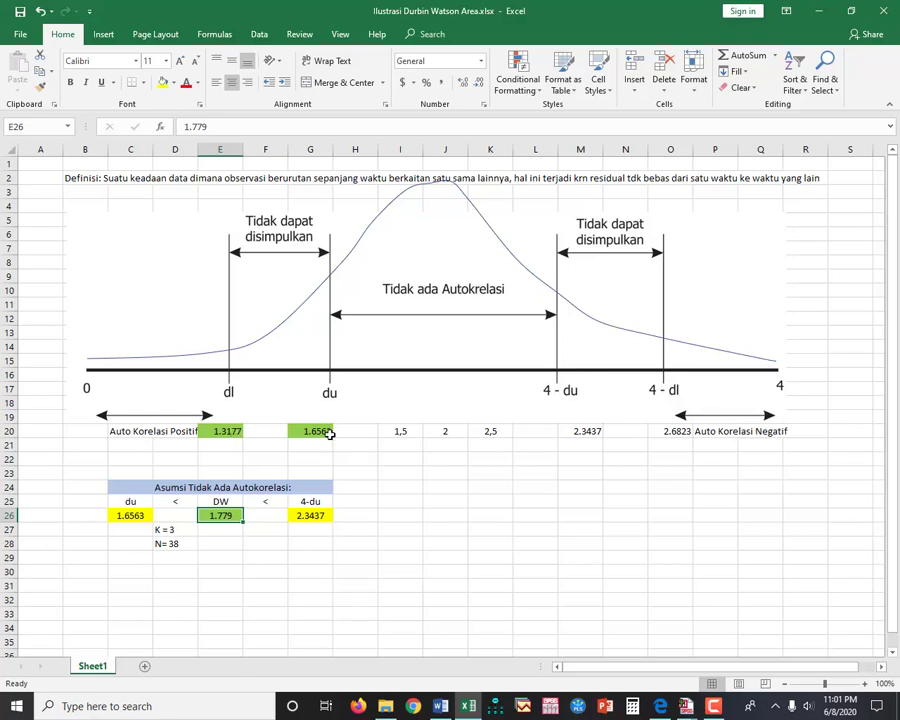
pyautogui.click(172, 532)
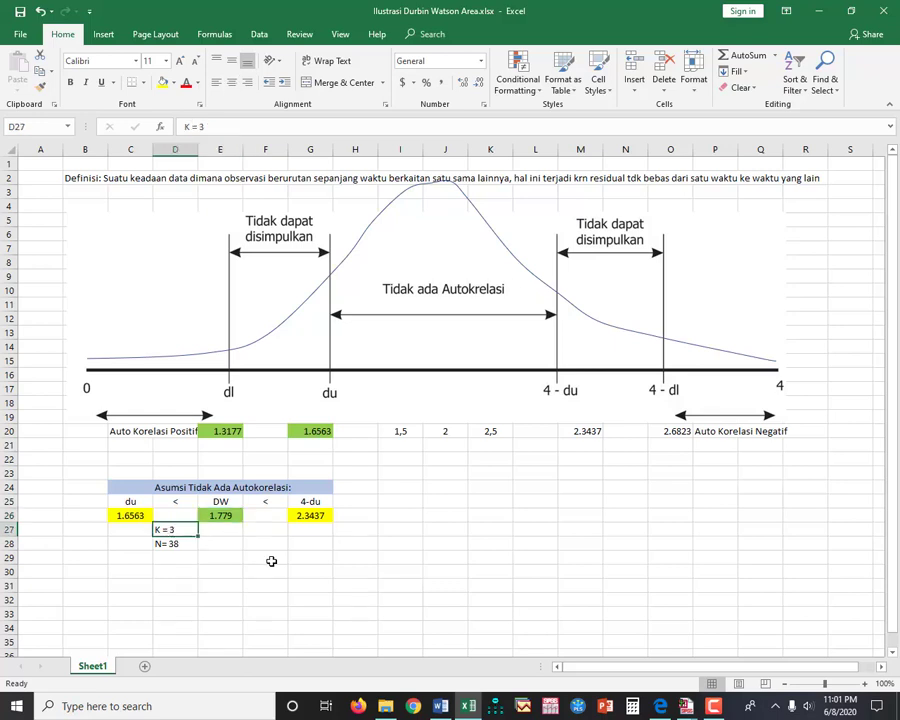
pyautogui.click(686, 707)
pyautogui.click(630, 652)
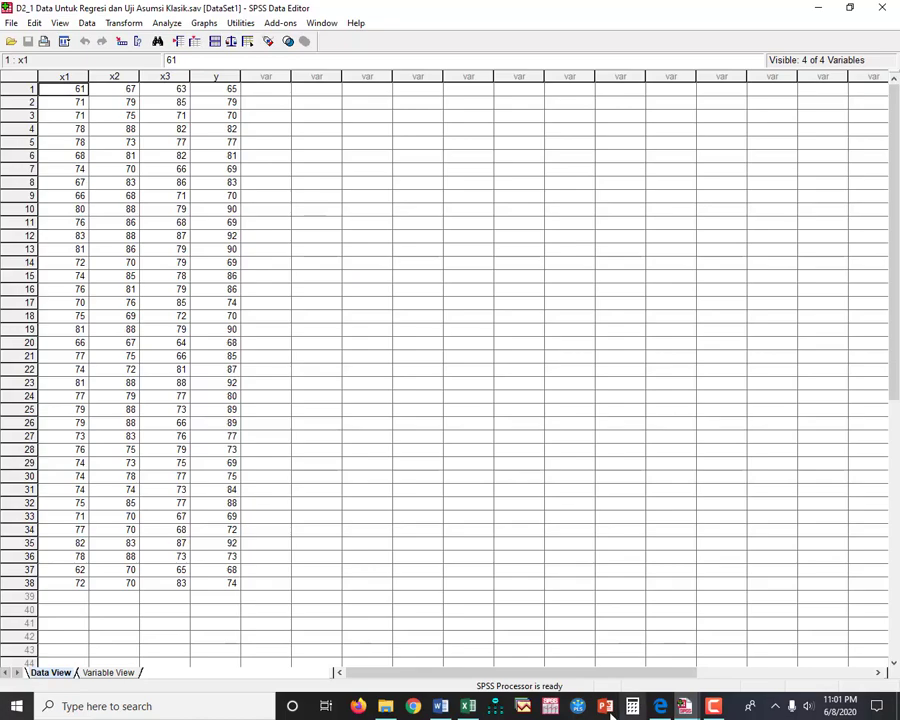
# Switch to the Durbin-Watson workbook in Excel and check the K and N entries below the assumption table.
pyautogui.click(467, 706)
pyautogui.click(167, 541)
pyautogui.click(176, 529)
pyautogui.click(176, 543)
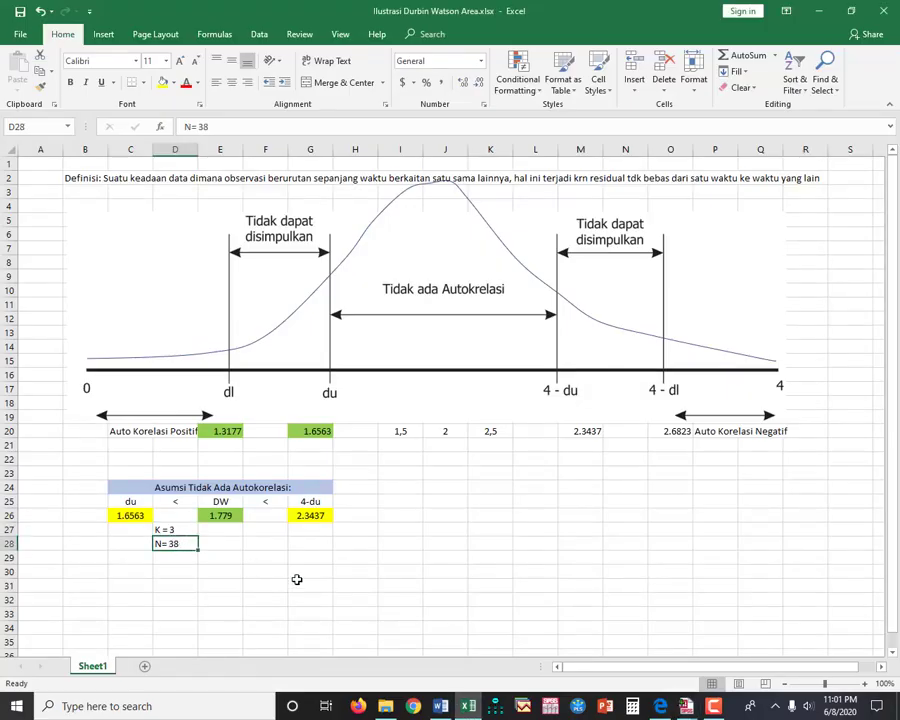
# Switch to the Durbin-Watson table PDF in Edge and look up dL and dU for k=3 and n=38.
pyautogui.click(661, 708)
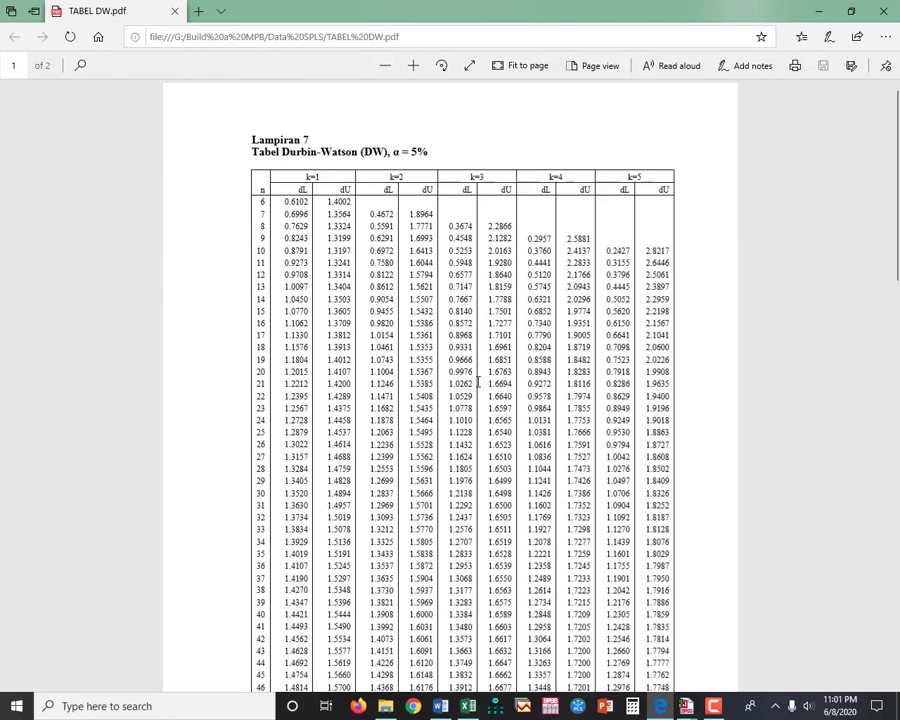
pyautogui.scroll(-15, 478, 382)
pyautogui.scroll(15, 473, 380)
pyautogui.moveTo(469, 176); pyautogui.dragTo(486, 176)
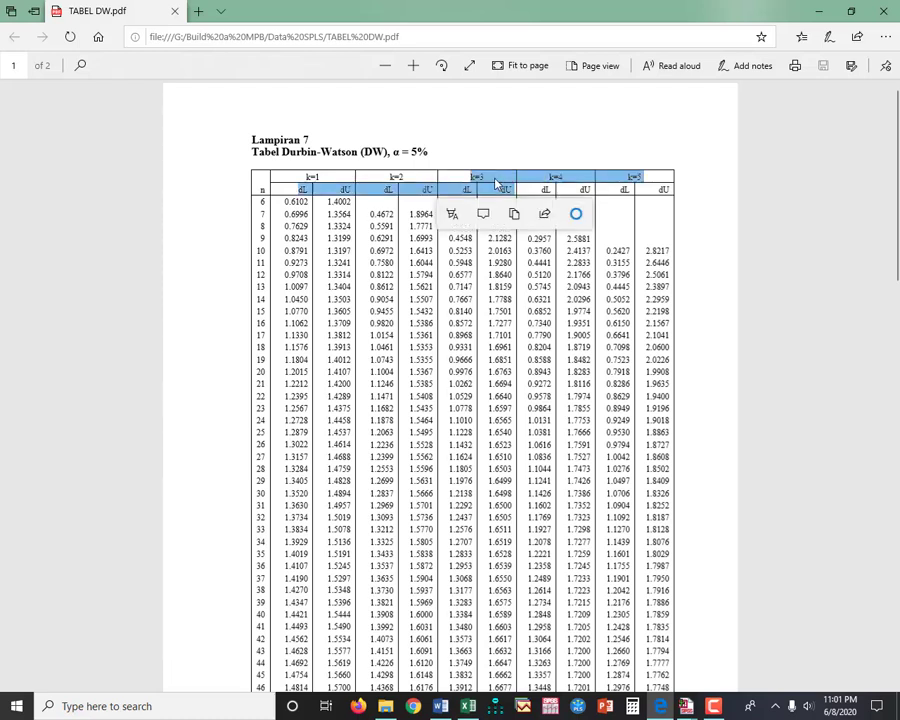
pyautogui.click(486, 176)
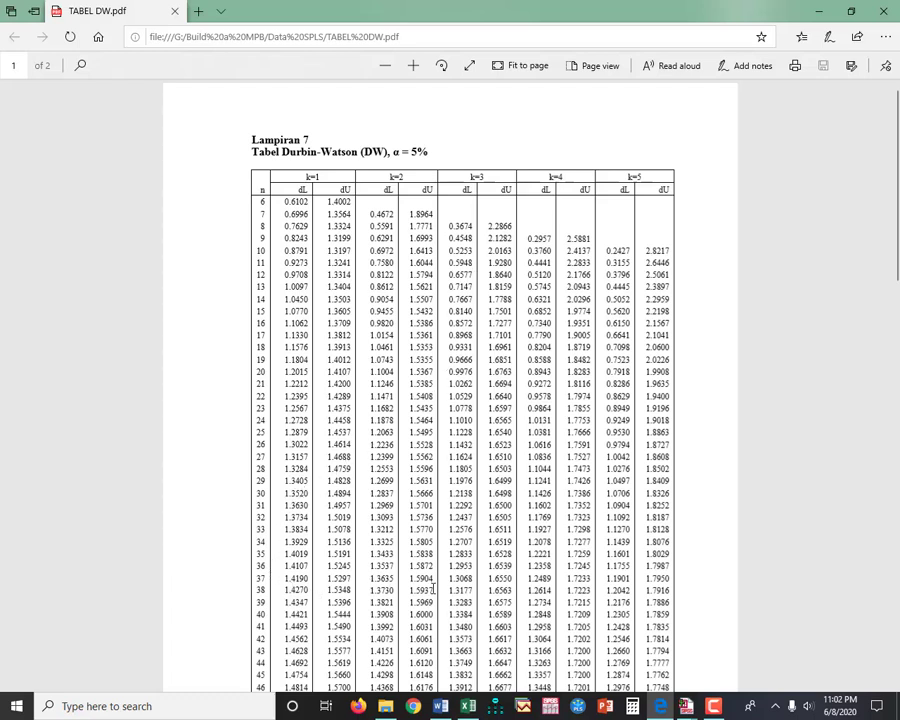
pyautogui.moveTo(457, 590); pyautogui.dragTo(497, 590)
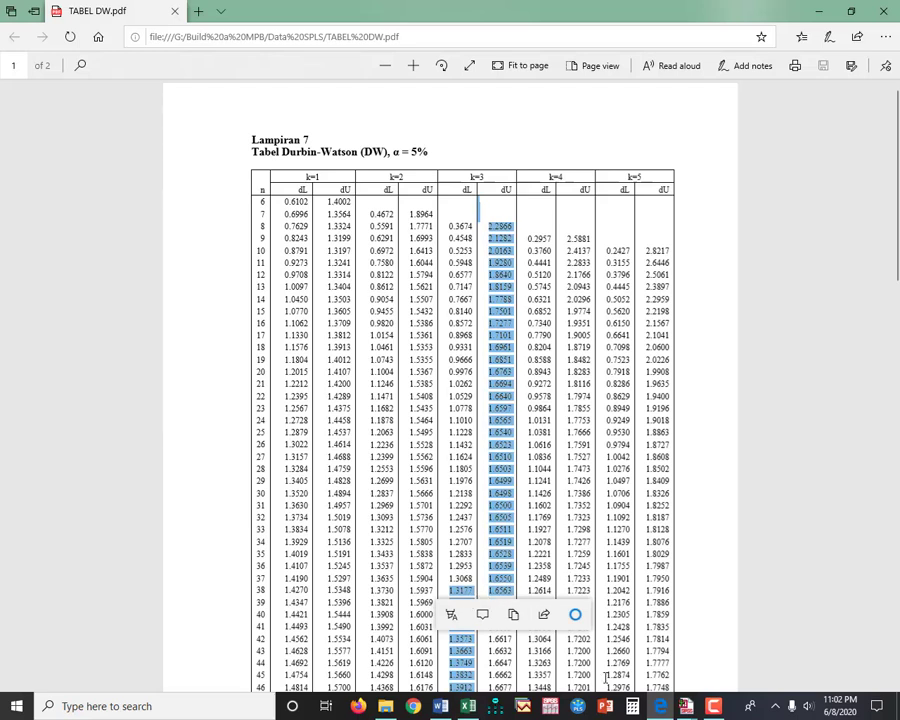
# Switch back to the Excel workbook and compare the dl limit in E20 with the 4 - dl formula in O20.
pyautogui.click(467, 706)
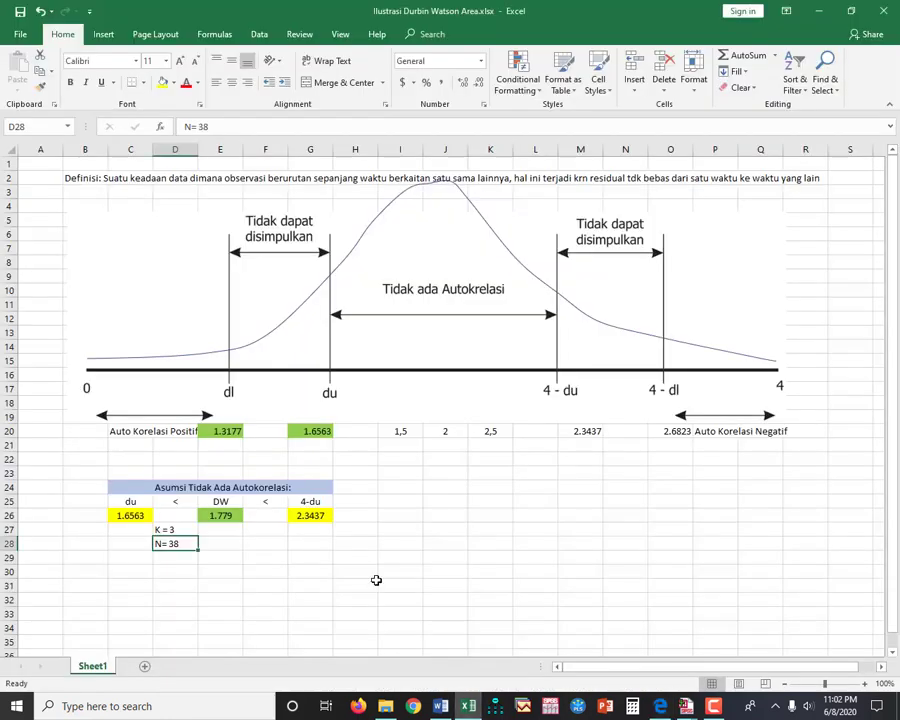
pyautogui.click(228, 432)
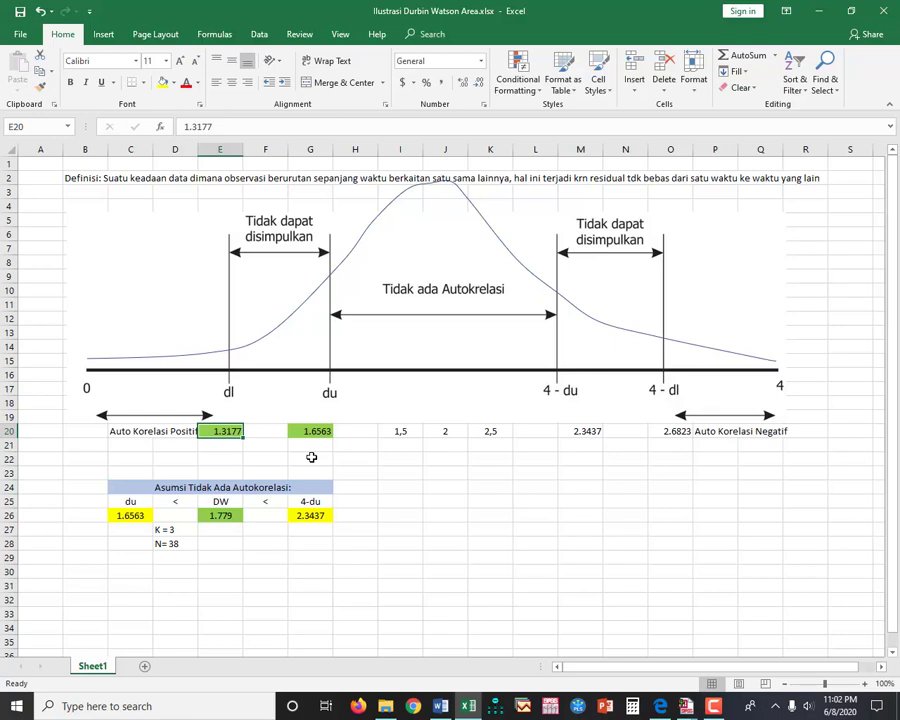
pyautogui.press('Return')
pyautogui.click(231, 429)
pyautogui.click(678, 432)
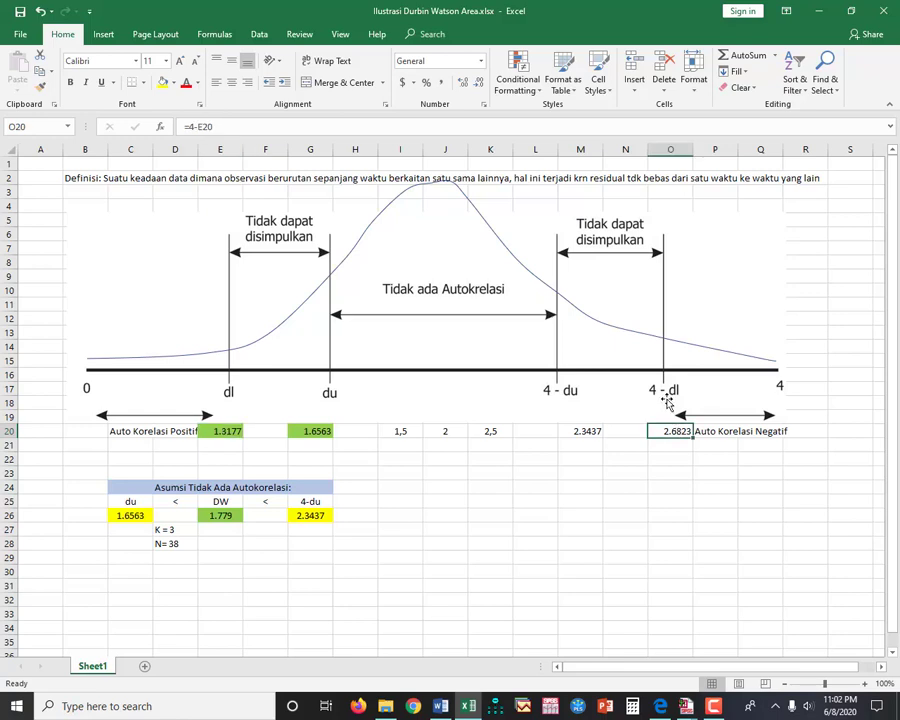
pyautogui.click(231, 436)
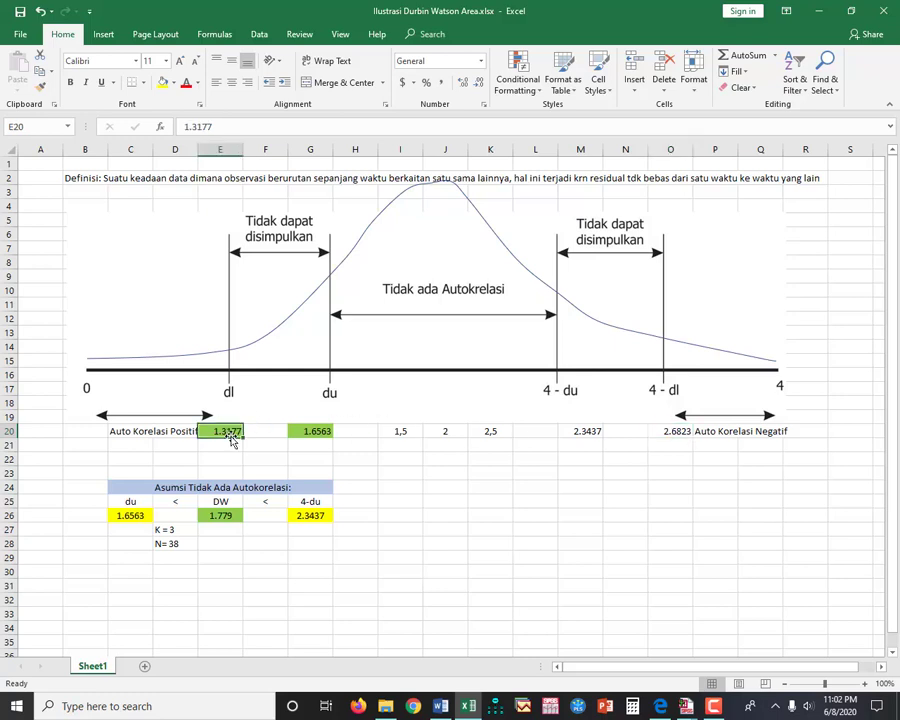
pyautogui.click(668, 431)
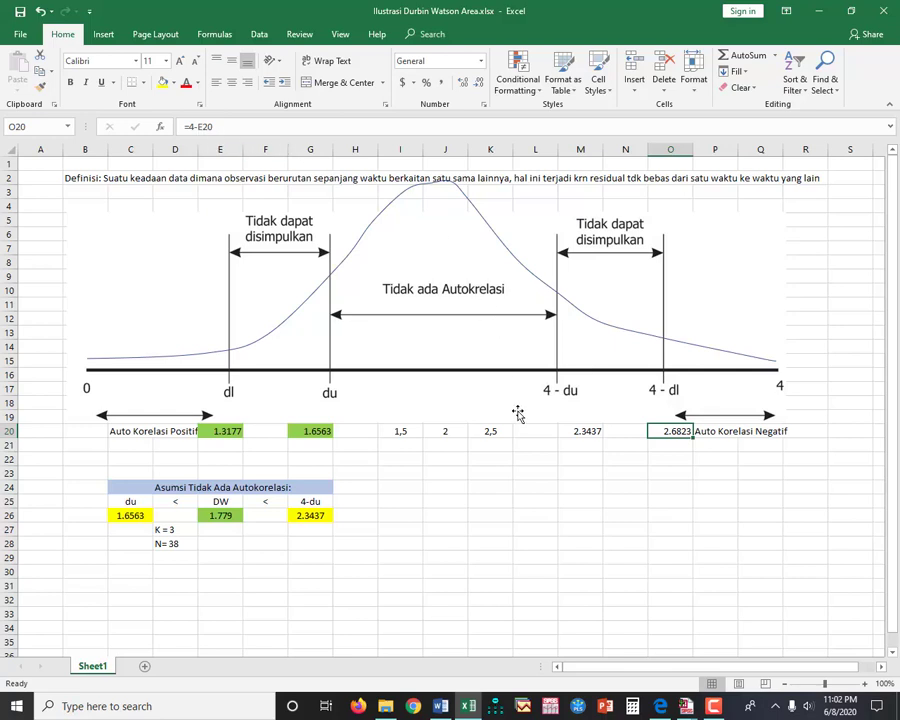
# Compare the 4 - du formula in M20 with the dl and du limits, ending at the DW heading.
pyautogui.click(587, 431)
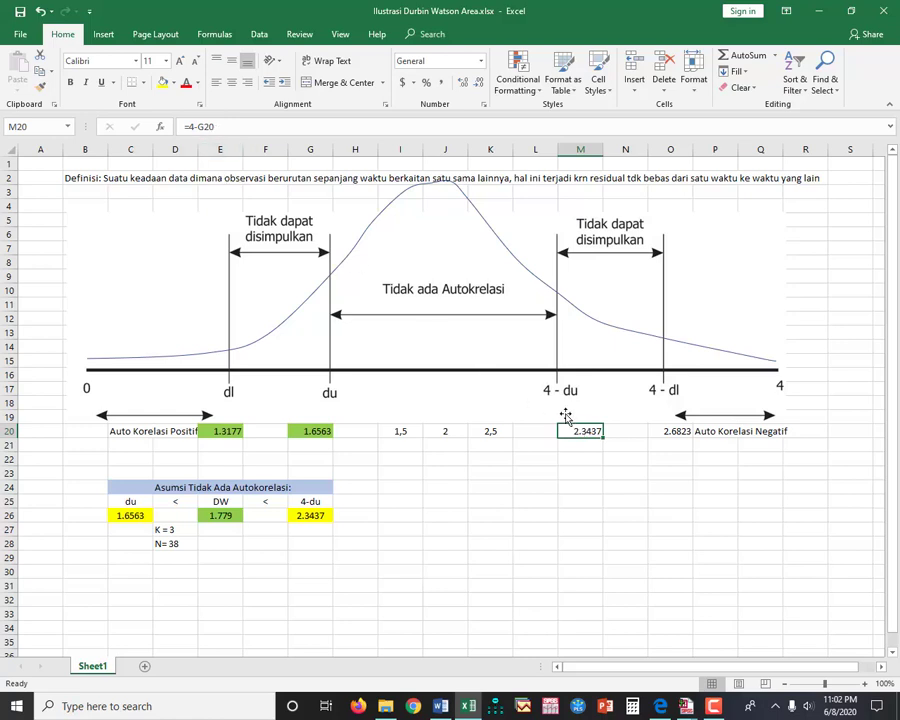
pyautogui.click(244, 430)
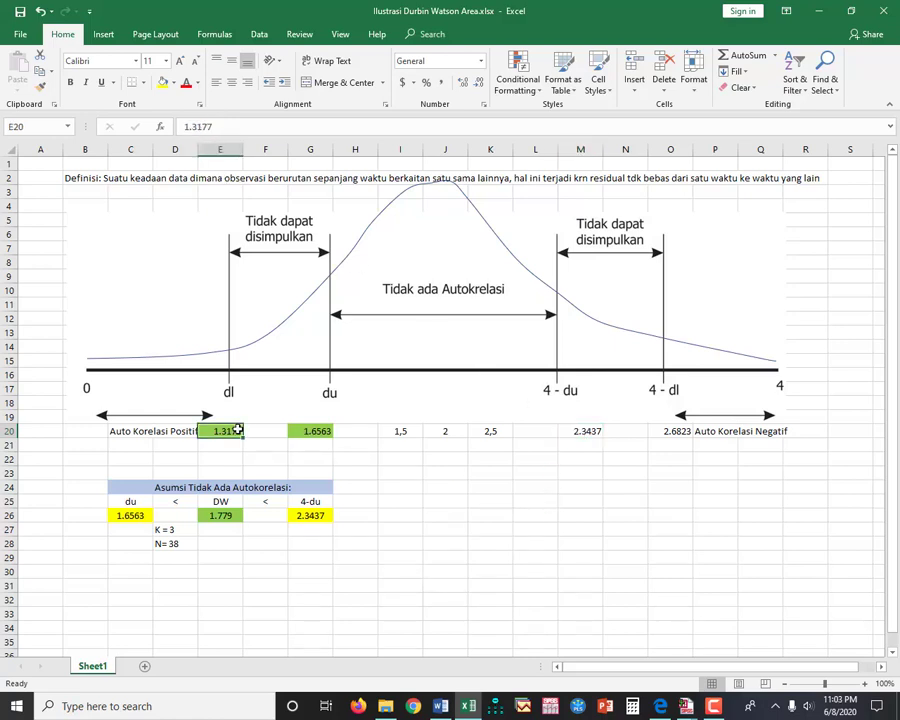
pyautogui.click(303, 424)
pyautogui.click(312, 432)
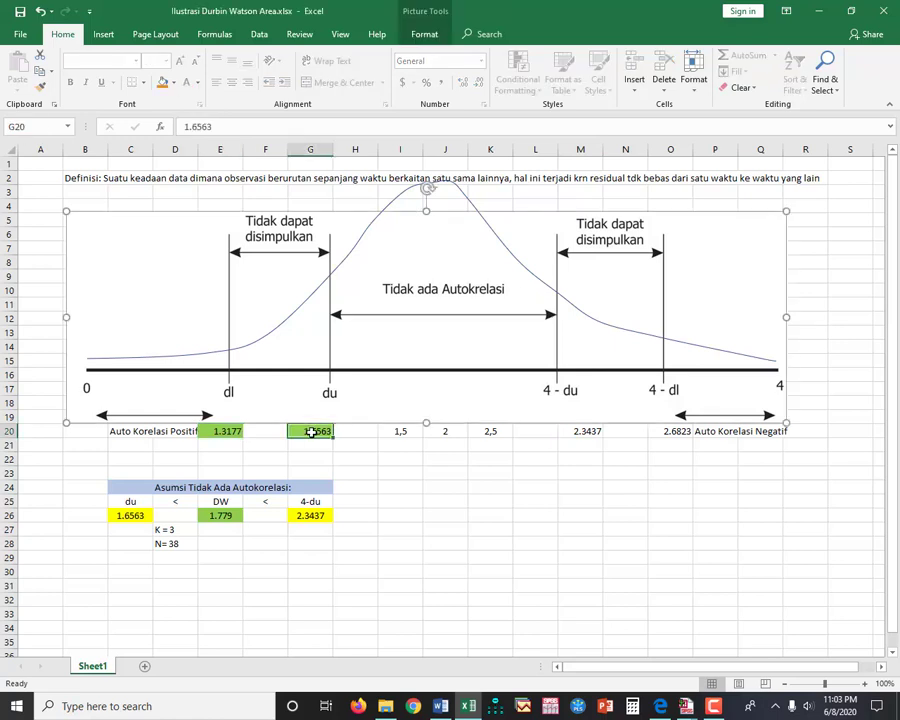
pyautogui.click(582, 423)
pyautogui.click(590, 436)
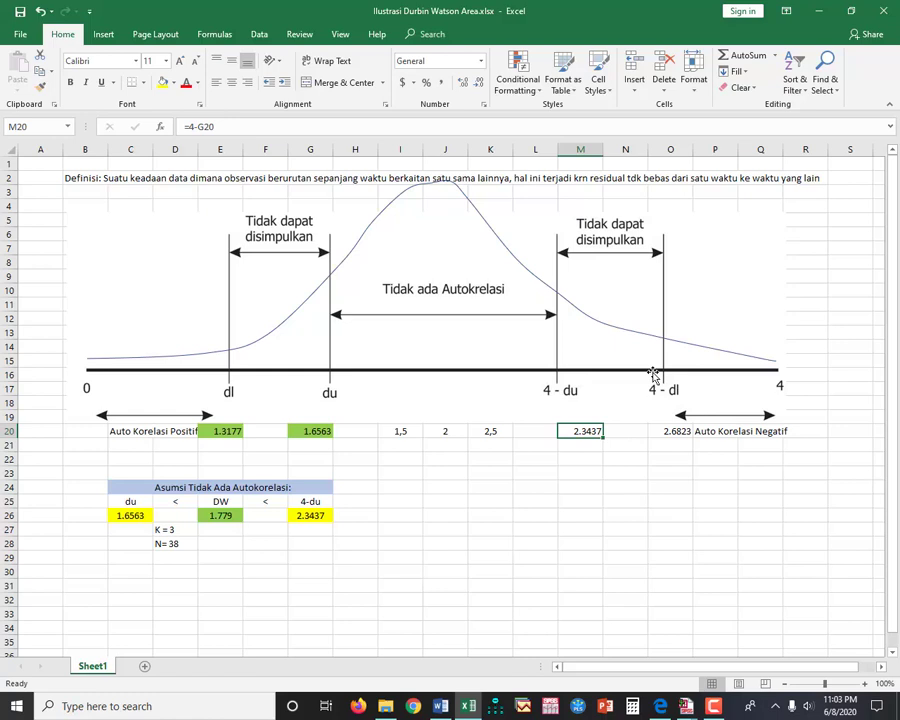
pyautogui.click(222, 502)
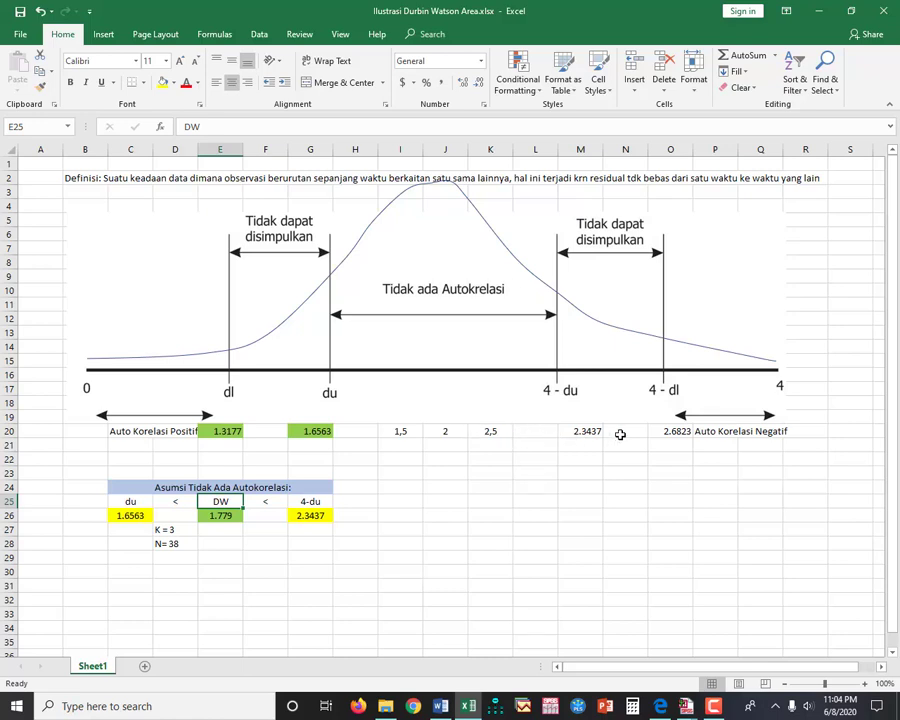
# Clear the reference value in K20 and enter 2.5 in N20, between the 4 - du and 4 - dl limits.
pyautogui.click(497, 431)
pyautogui.press('Delete')
pyautogui.press('Right')
pyautogui.press('Right')
pyautogui.press('Right')
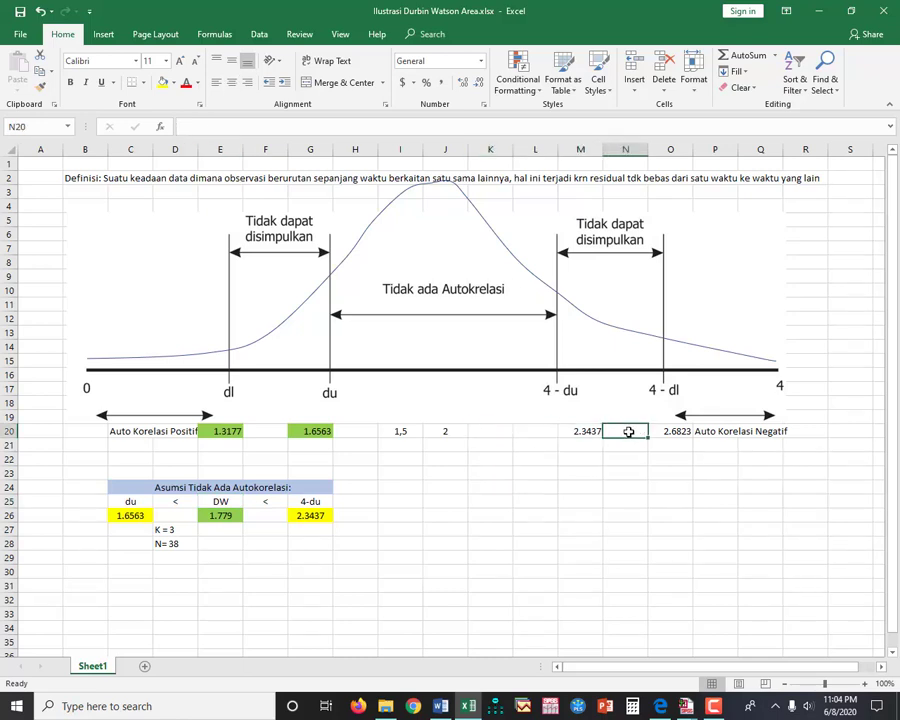
pyautogui.write('2.5')
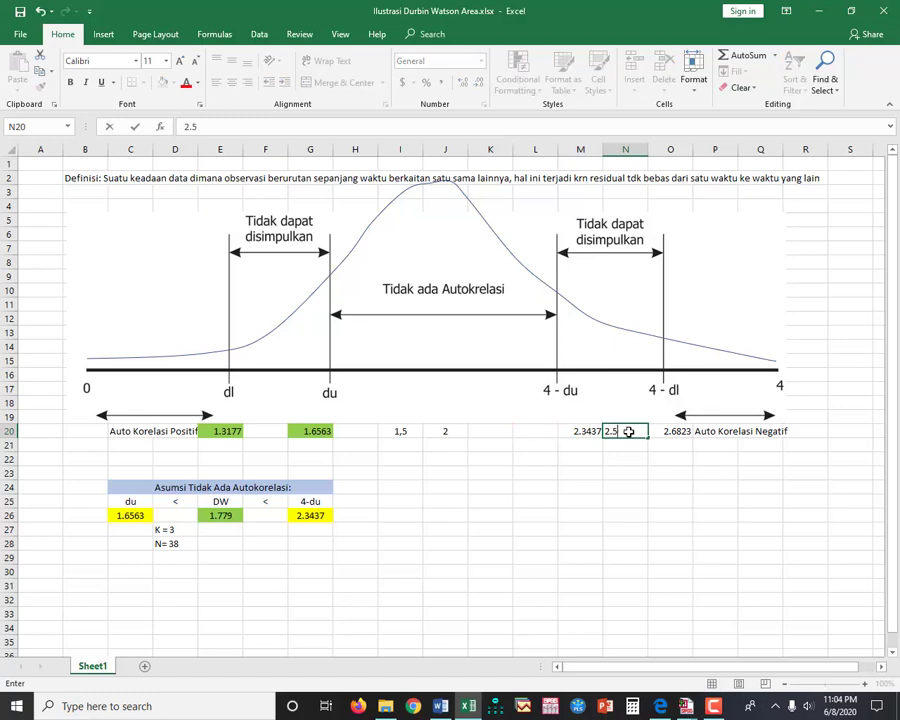
pyautogui.press('Return')
# Review the reference values in J20 and I20, and examine the DW and 4-du entries in the assumption table.
pyautogui.press('Up')
pyautogui.press('Left')
pyautogui.press('Left')
pyautogui.press('Left')
pyautogui.press('Left')
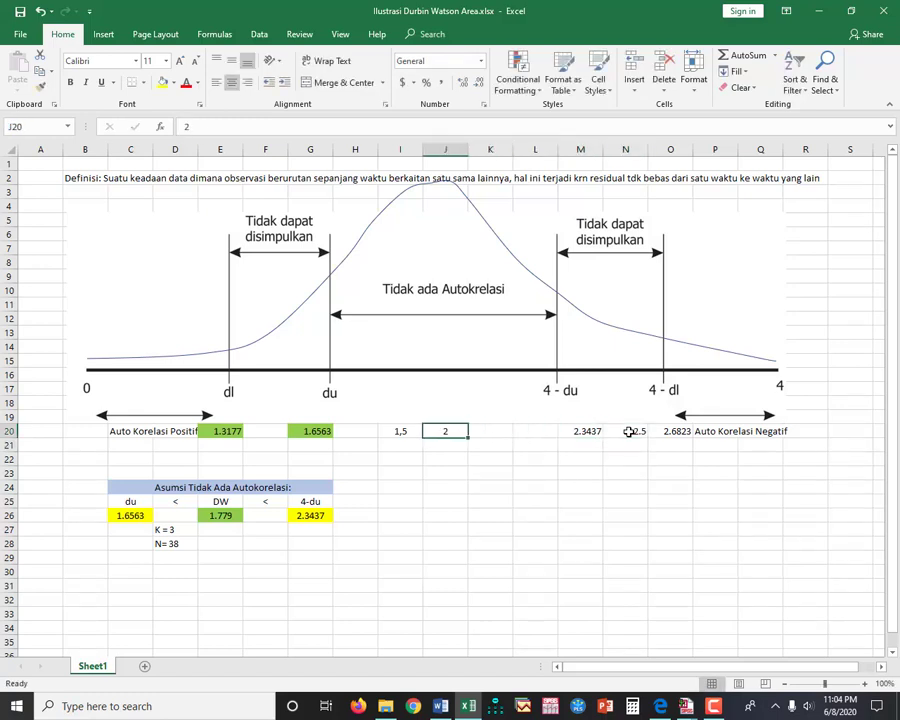
pyautogui.press('Left')
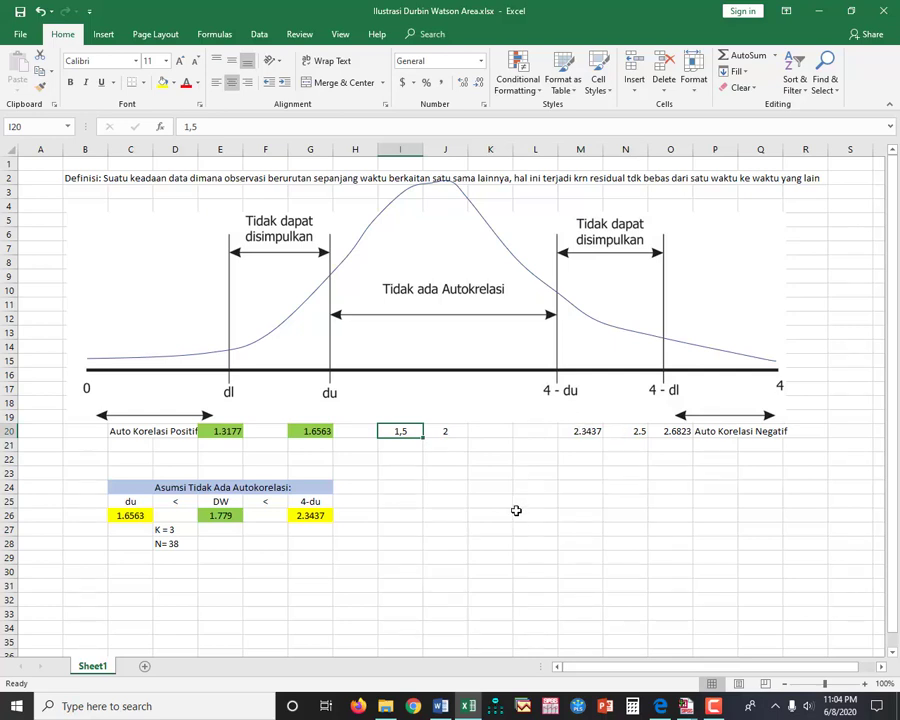
pyautogui.click(230, 518)
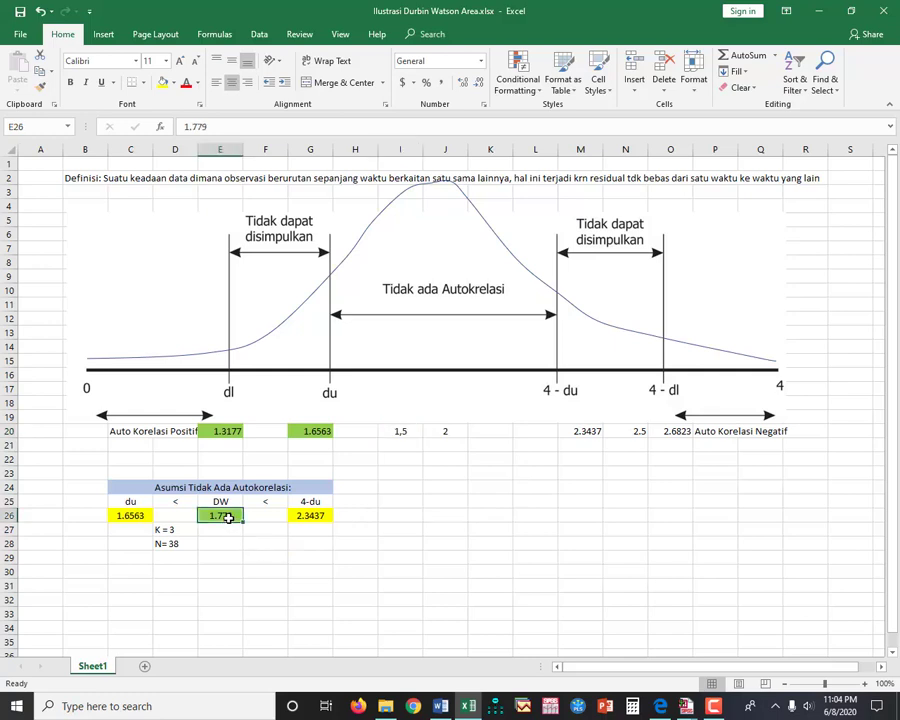
pyautogui.click(314, 518)
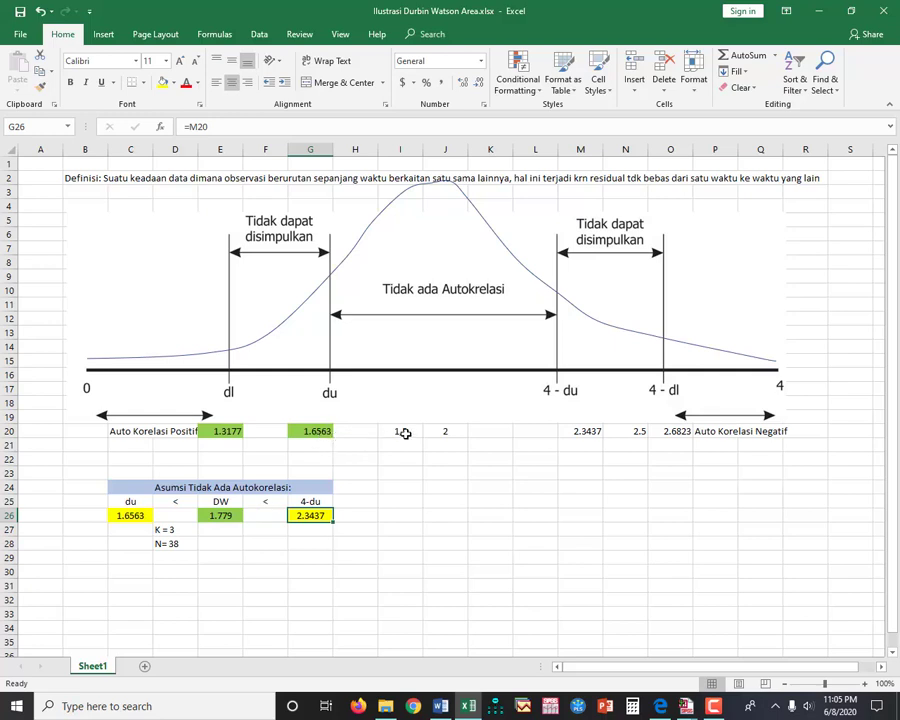
# Set the reference value in cell I20 to 1.7.
pyautogui.click(452, 431)
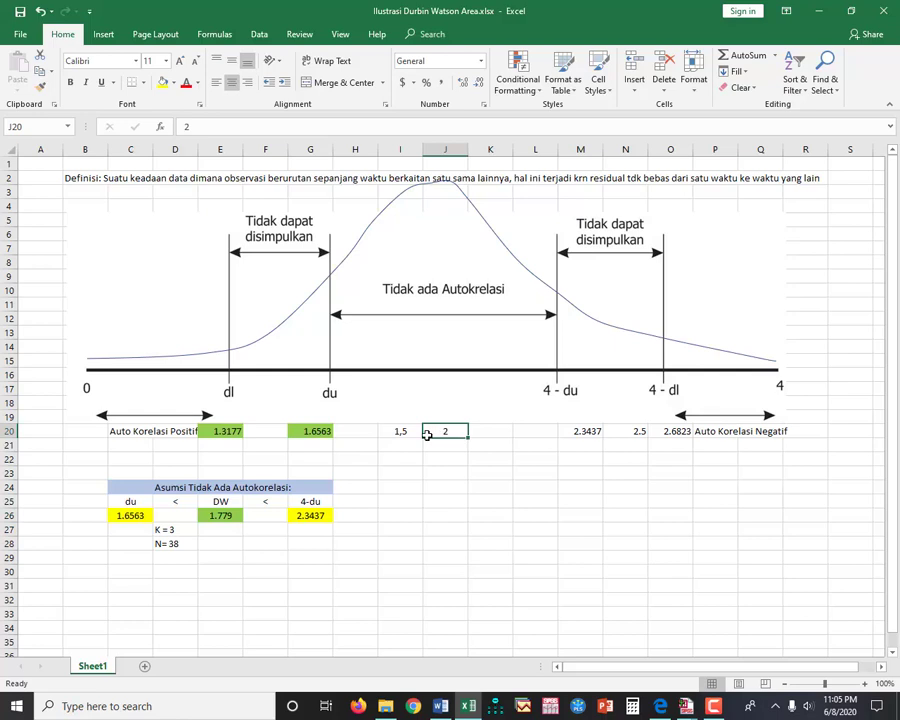
pyautogui.click(410, 434)
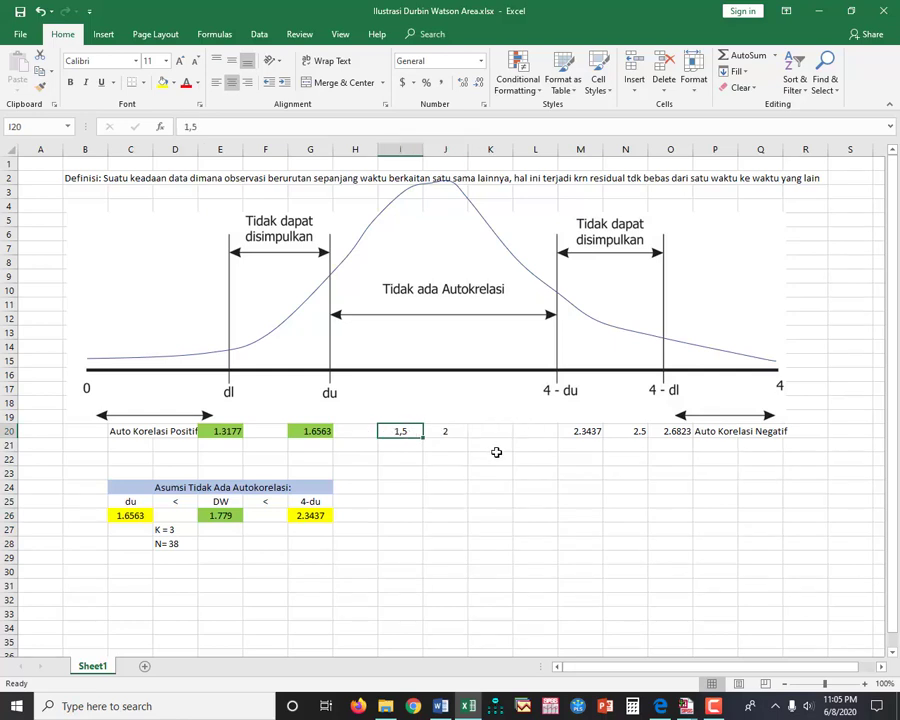
pyautogui.write('1.7')
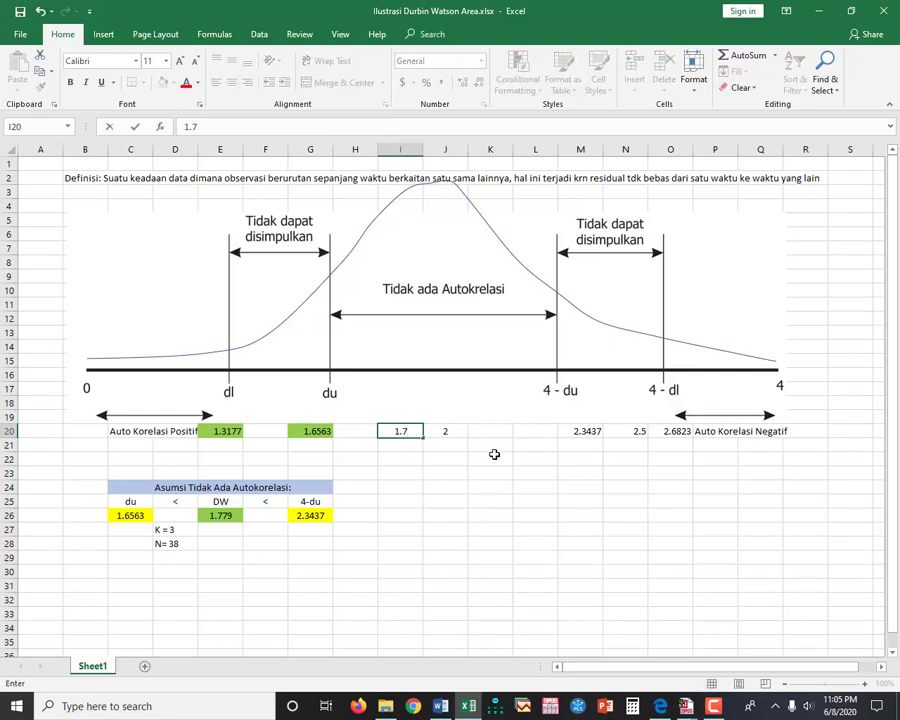
pyautogui.press('Return')
pyautogui.press('Up')
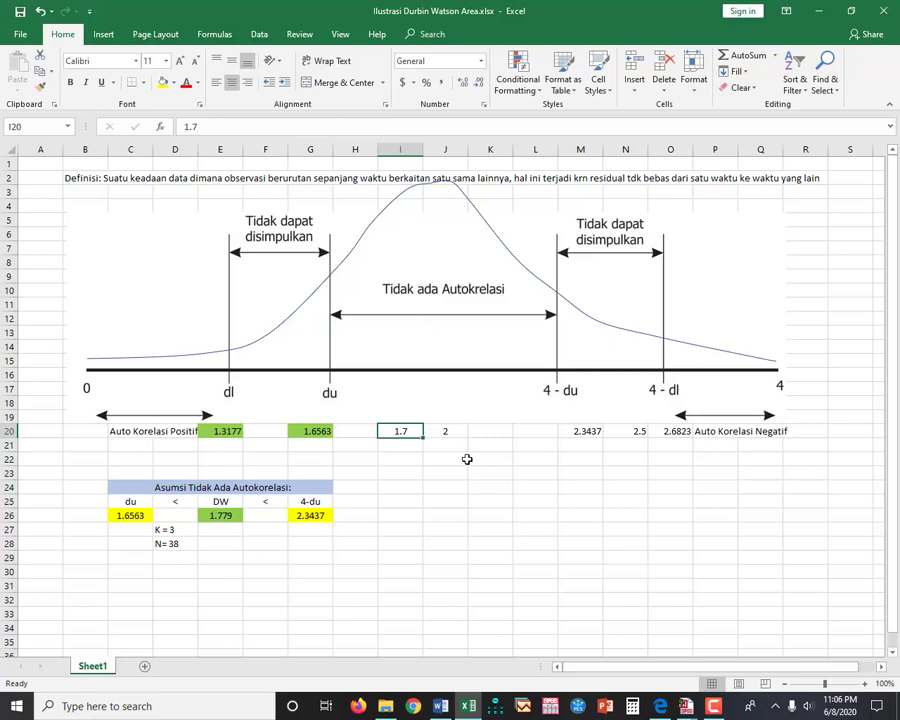
# Check the Durbin-Watson value in the SPSS output and highlight the "1,5 sampai 2,5" criterion in the Word document.
pyautogui.moveTo(686, 708)
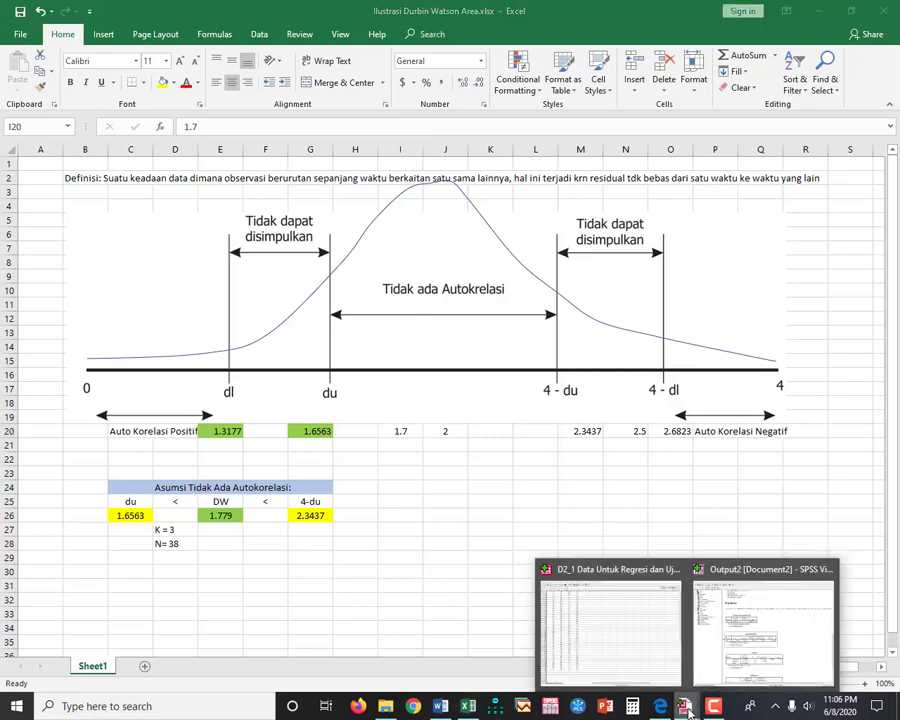
pyautogui.click(755, 645)
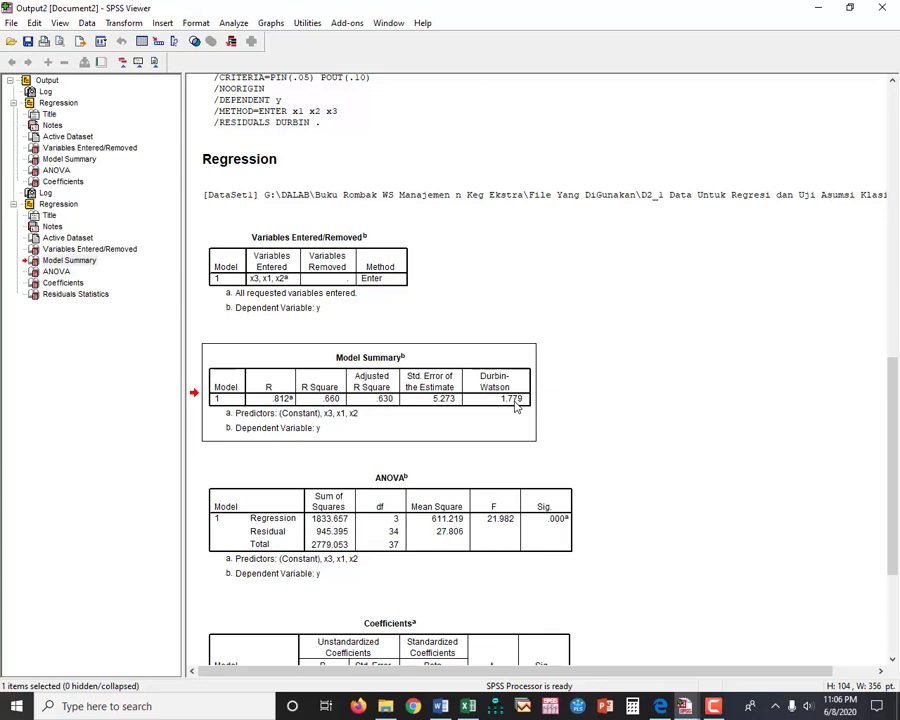
pyautogui.hotkey('alt', 'Tab')
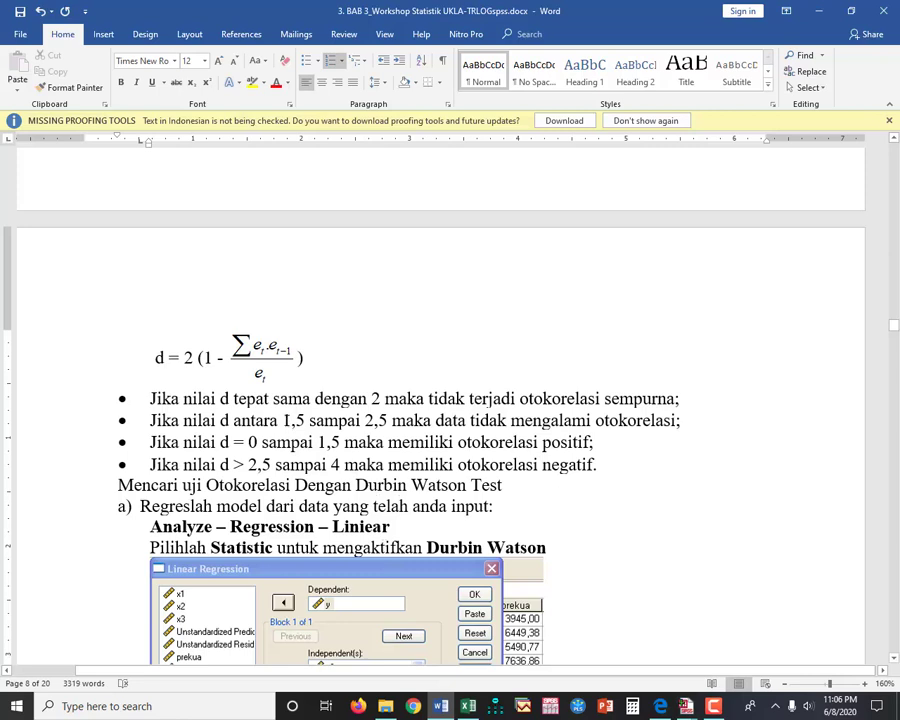
pyautogui.moveTo(283, 420); pyautogui.dragTo(393, 421)
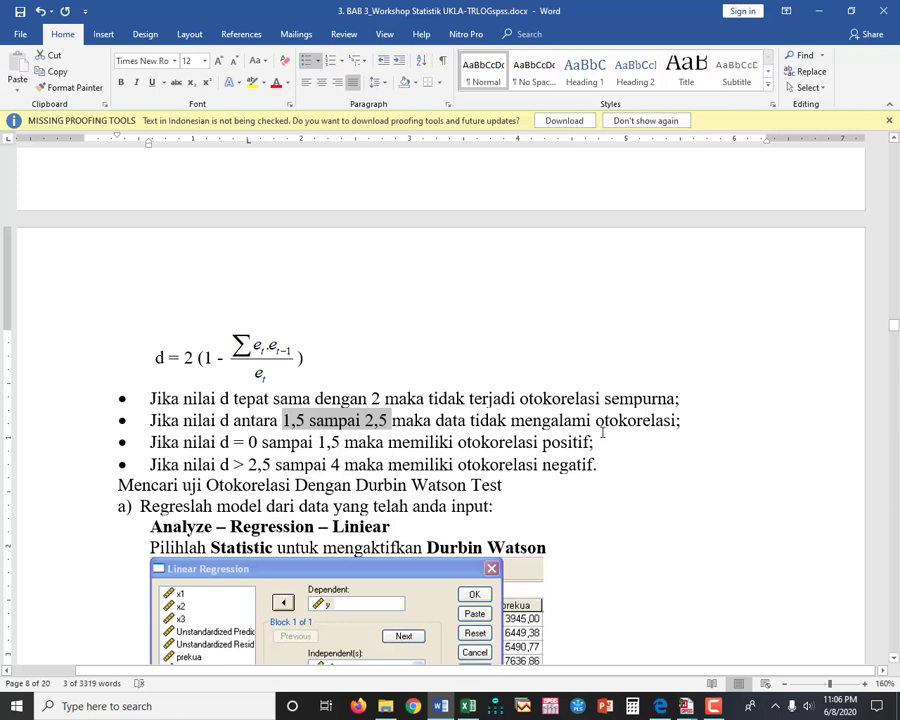
# Return to the Excel workbook and select the empty cell I26 beside the assumption table.
pyautogui.click(467, 706)
pyautogui.click(405, 503)
pyautogui.click(406, 524)
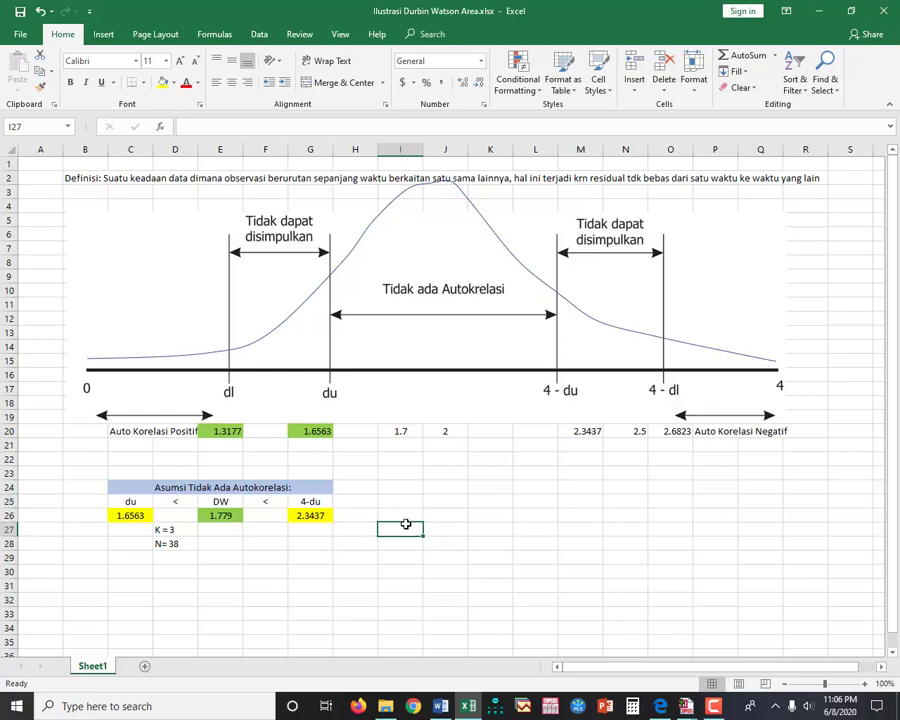
pyautogui.click(405, 517)
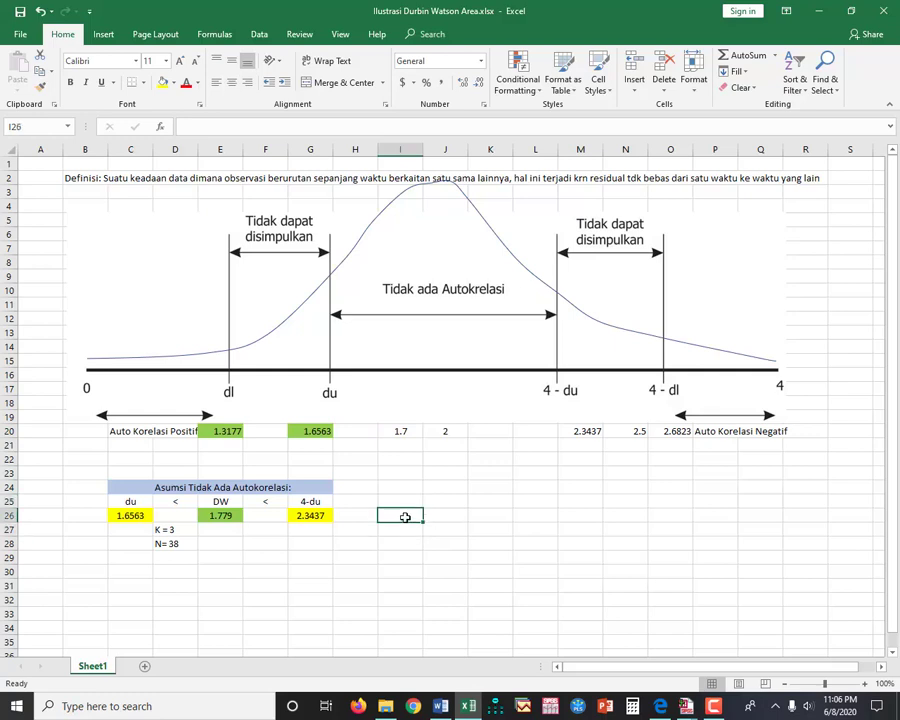